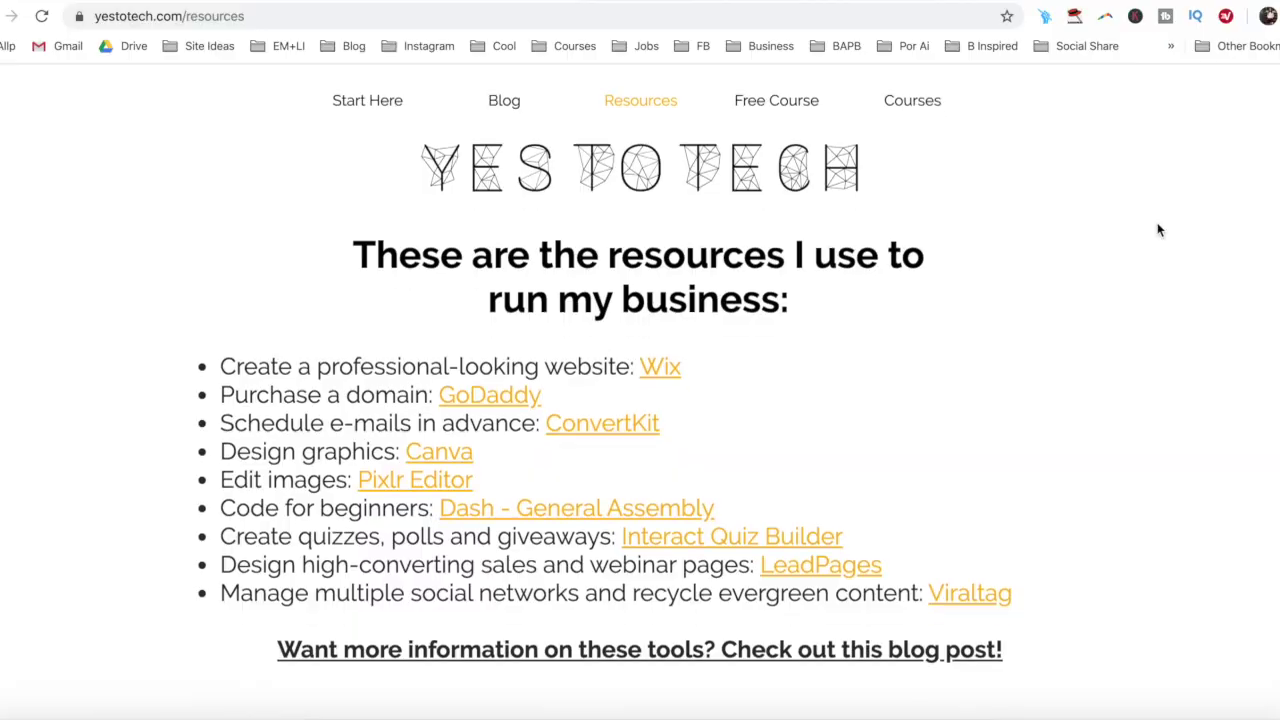
Scroll the yestotech.com resources page down to the Free Downloads guides
scroll(1159, 230, "down", 4)
scroll(1157, 229, "down", 2)
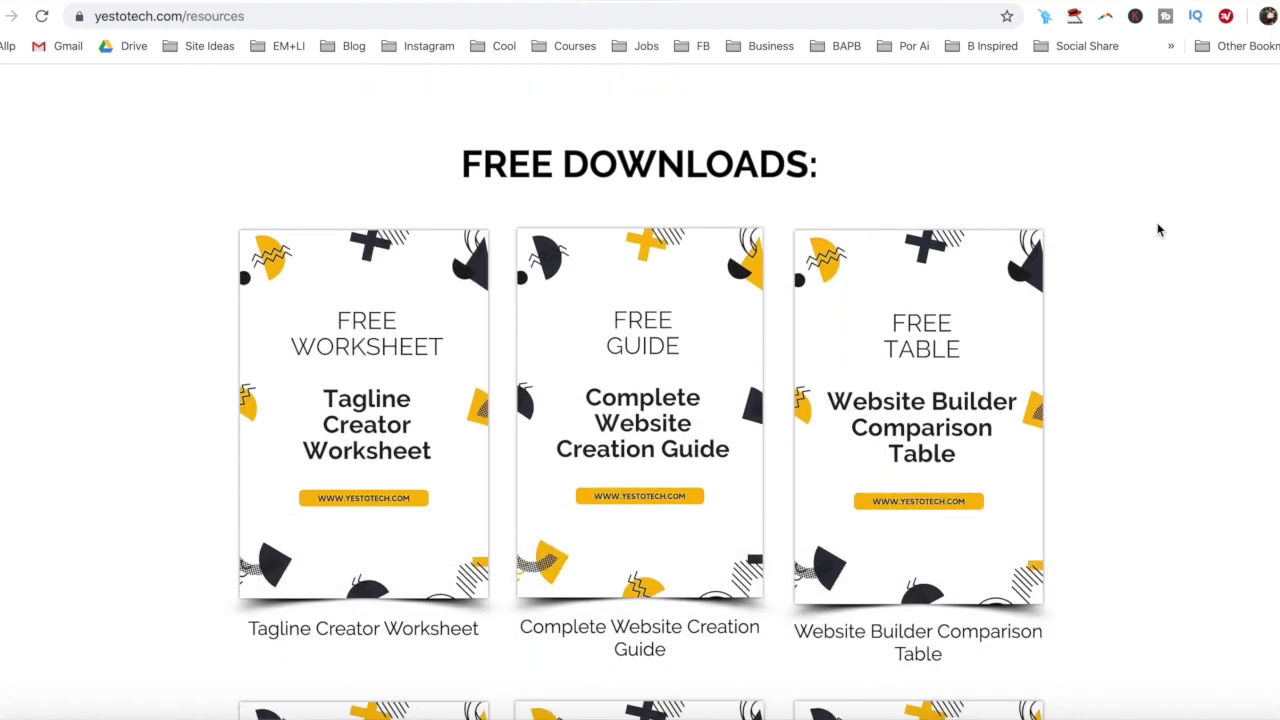
Show the signup popups for the Complete Website Creation Guide and Facebook Groups spreadsheet
left_click(737, 345)
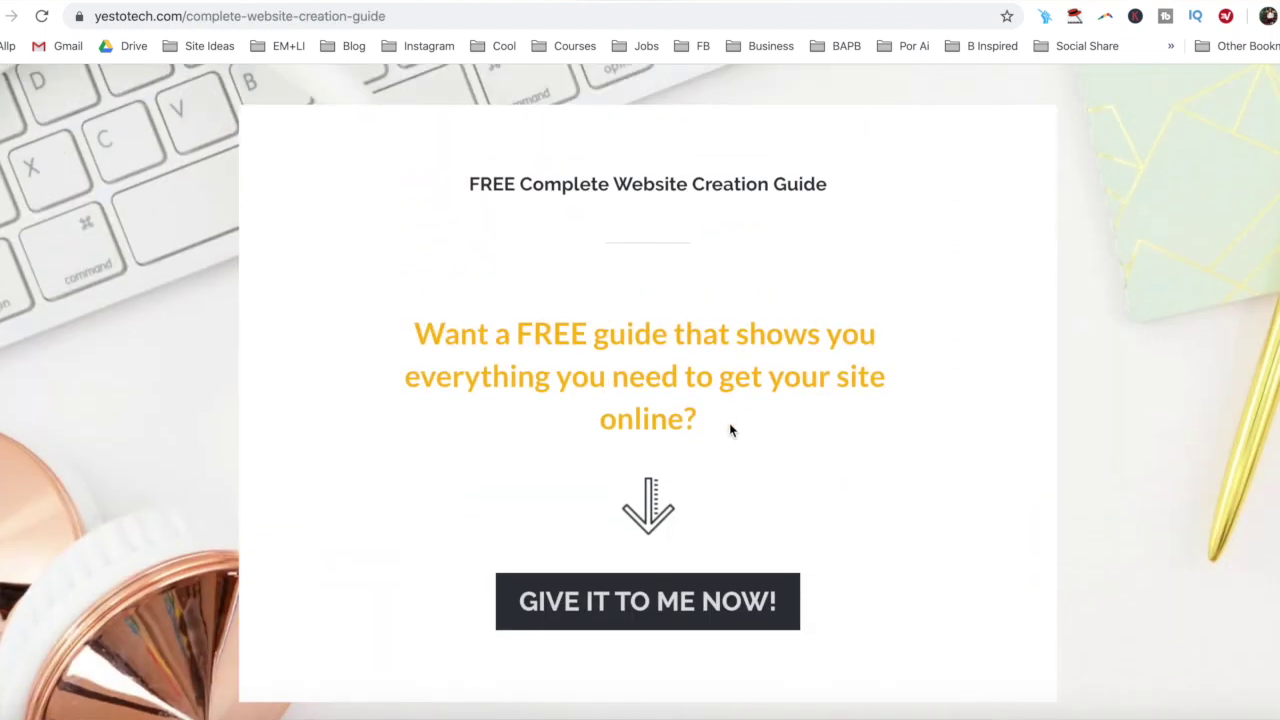
left_click(712, 602)
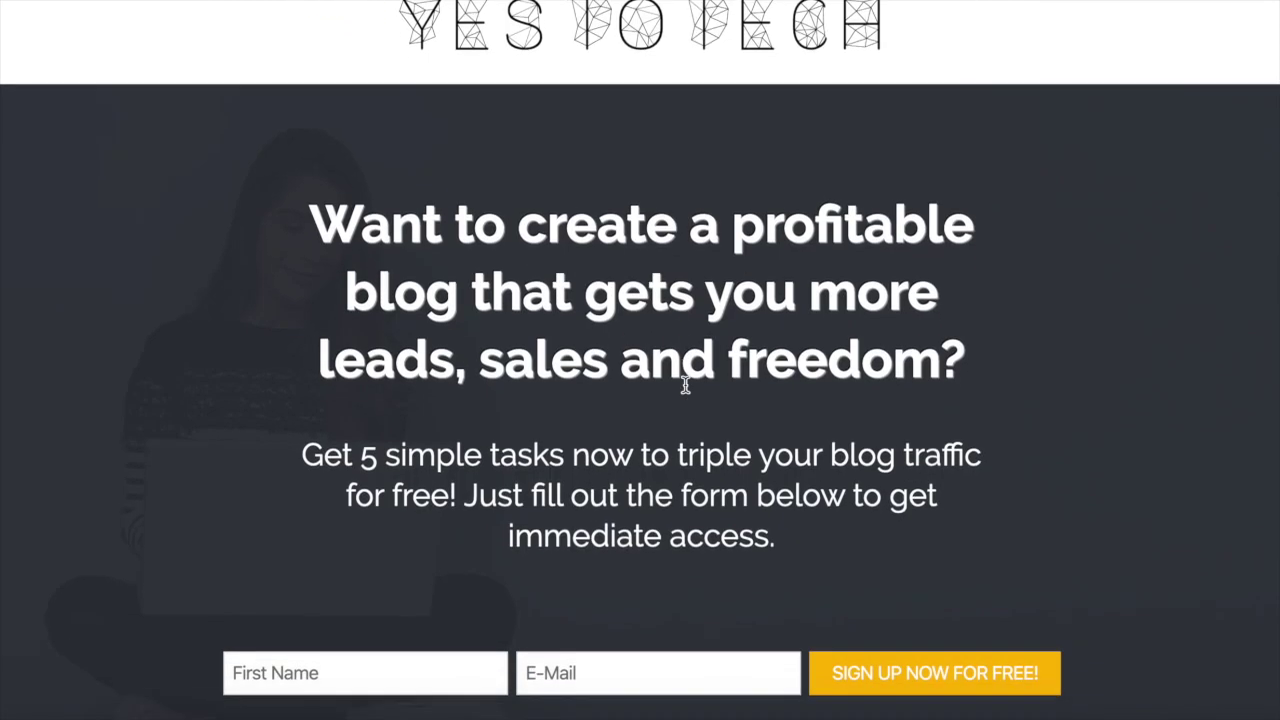
scroll(686, 380, "down", 2)
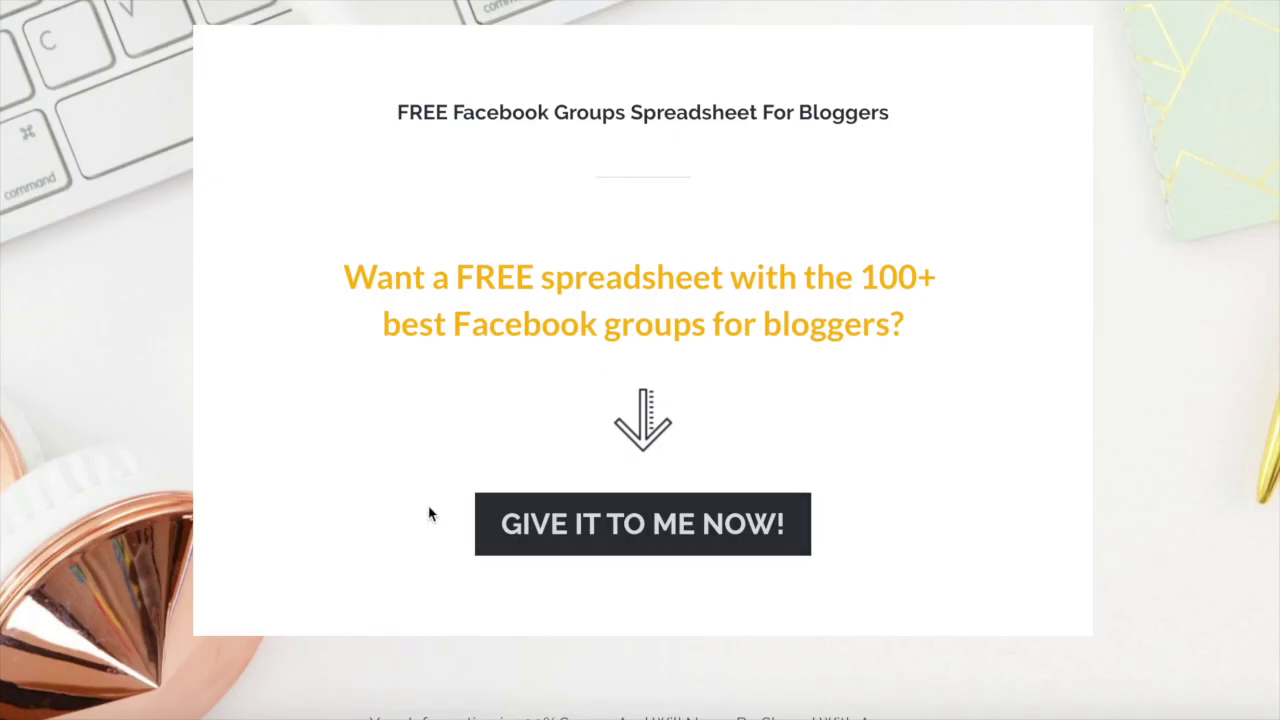
left_click(566, 531)
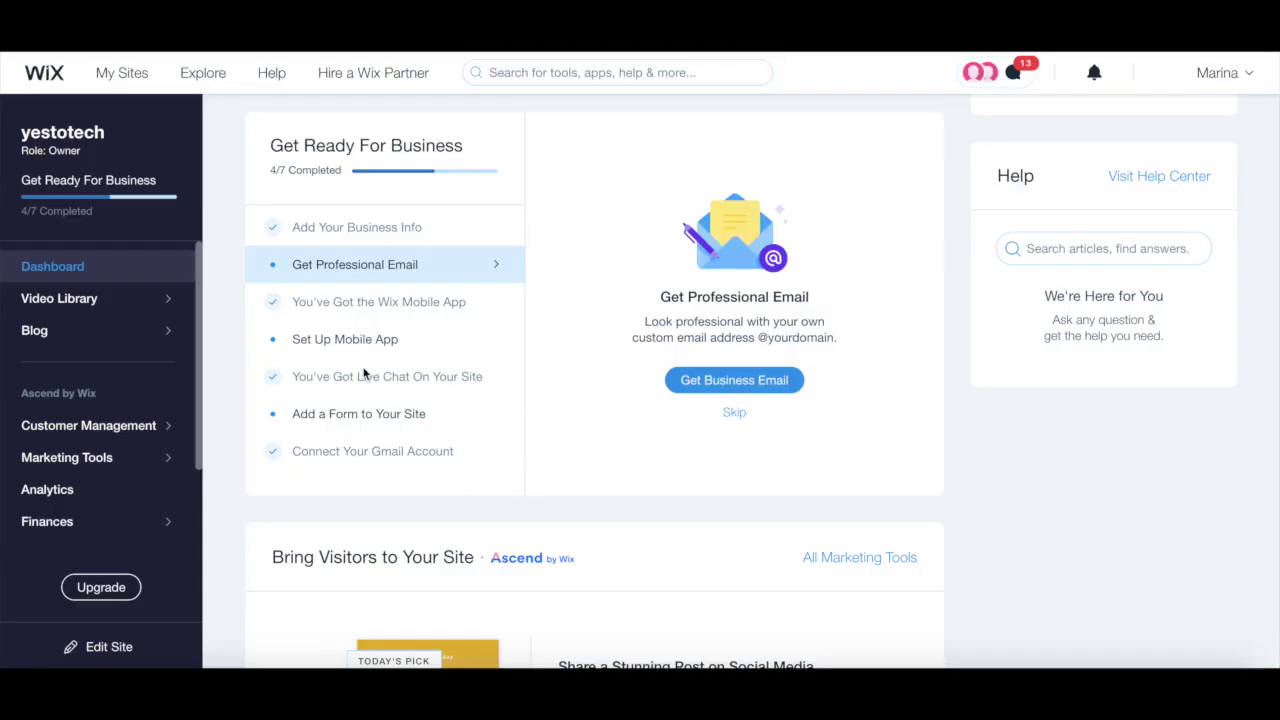
Insert an HTML code block after the intro paragraph of 'How To Animate Graphics In iMovie'
left_click(150, 334)
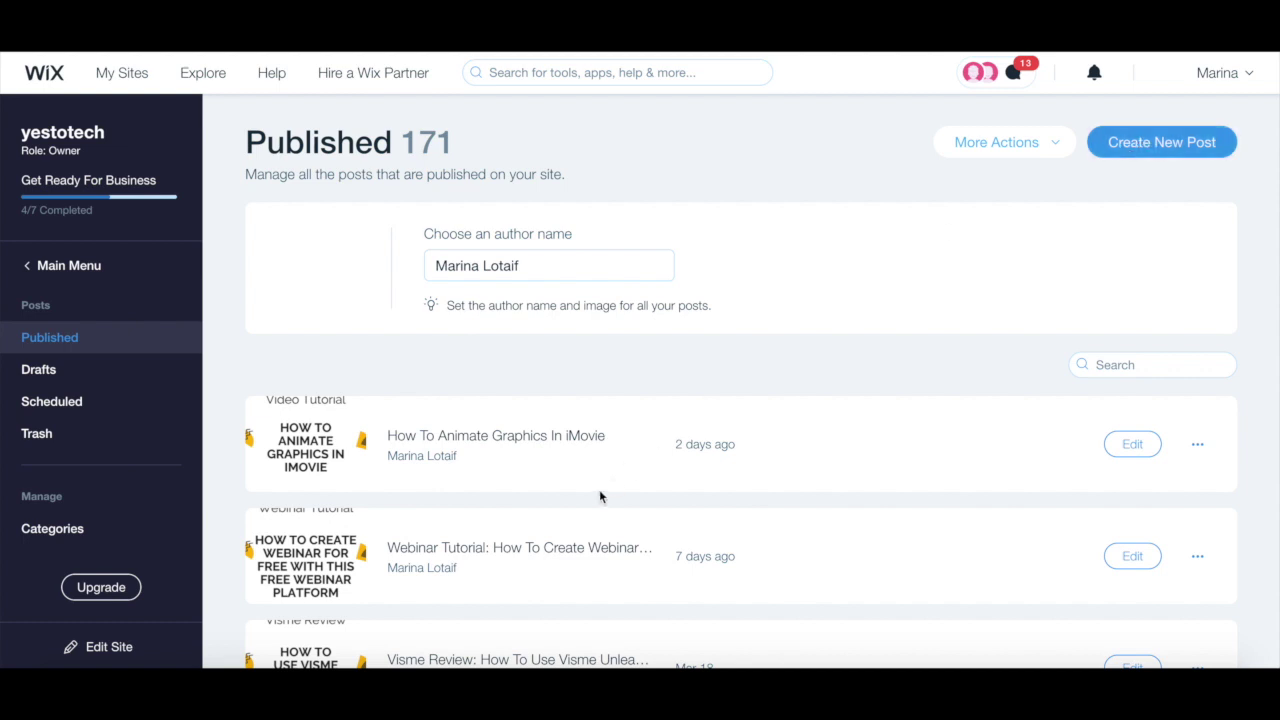
left_click(565, 446)
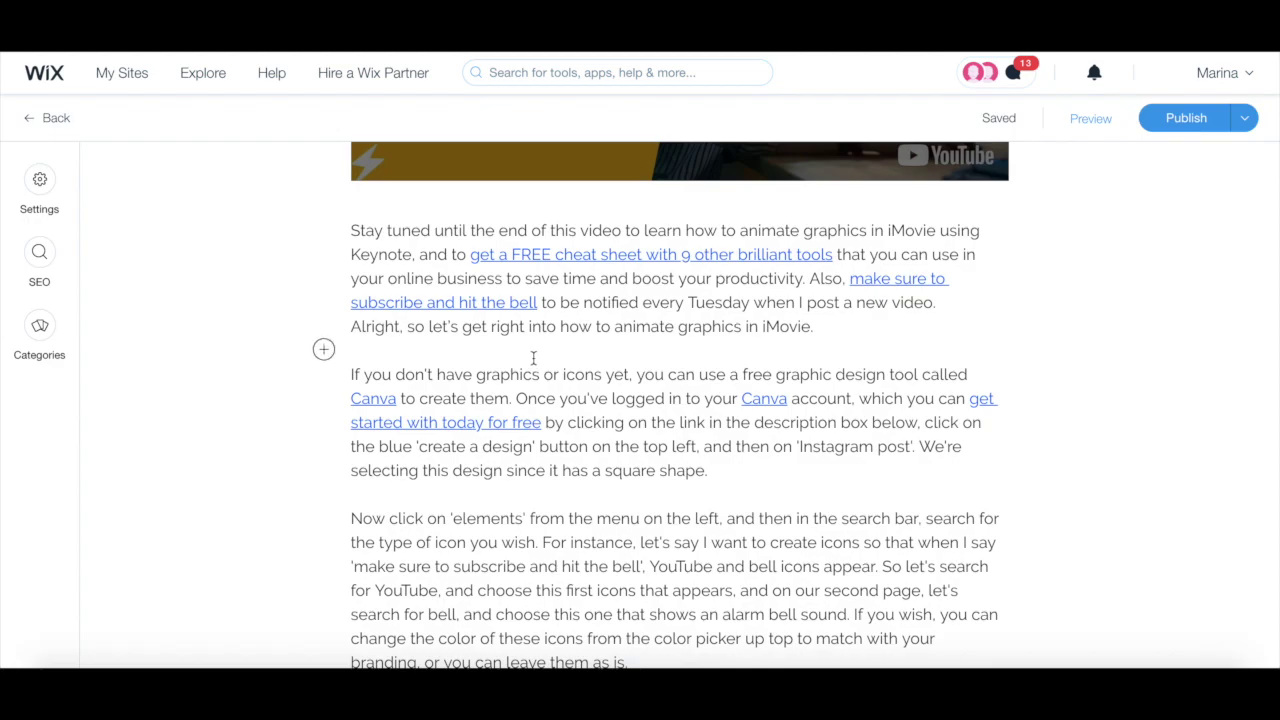
left_click(323, 352)
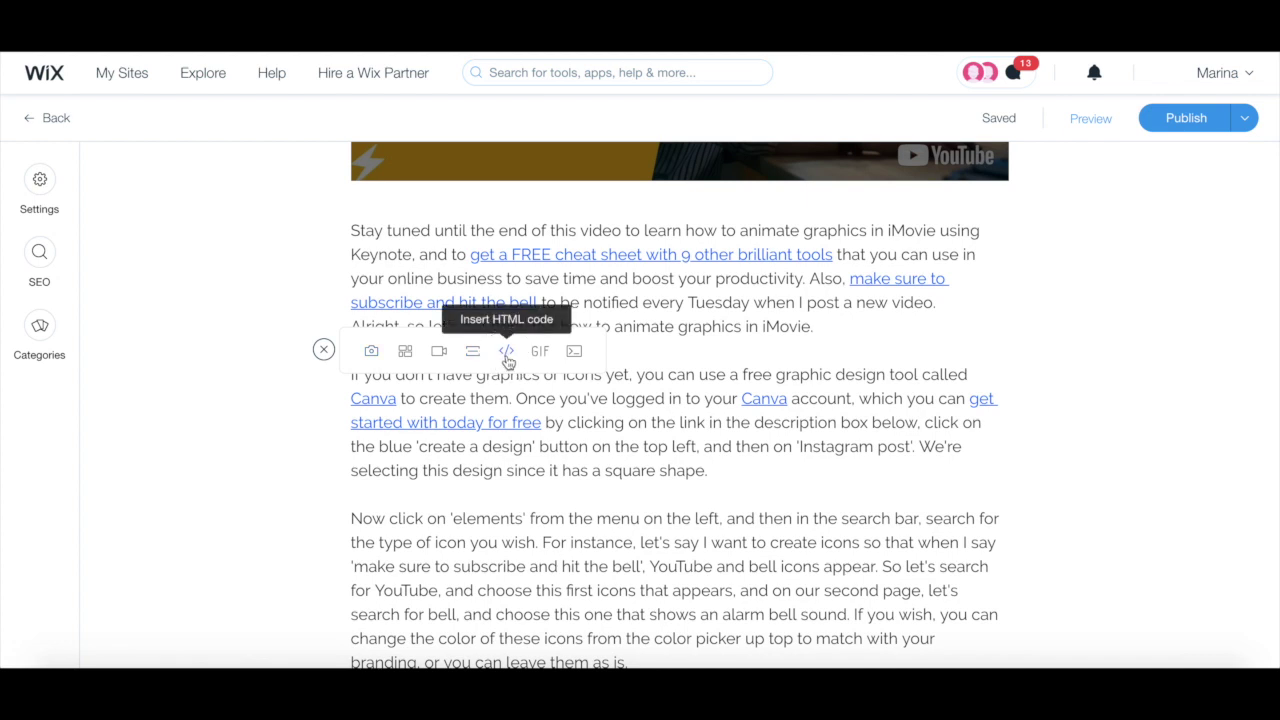
left_click(507, 358)
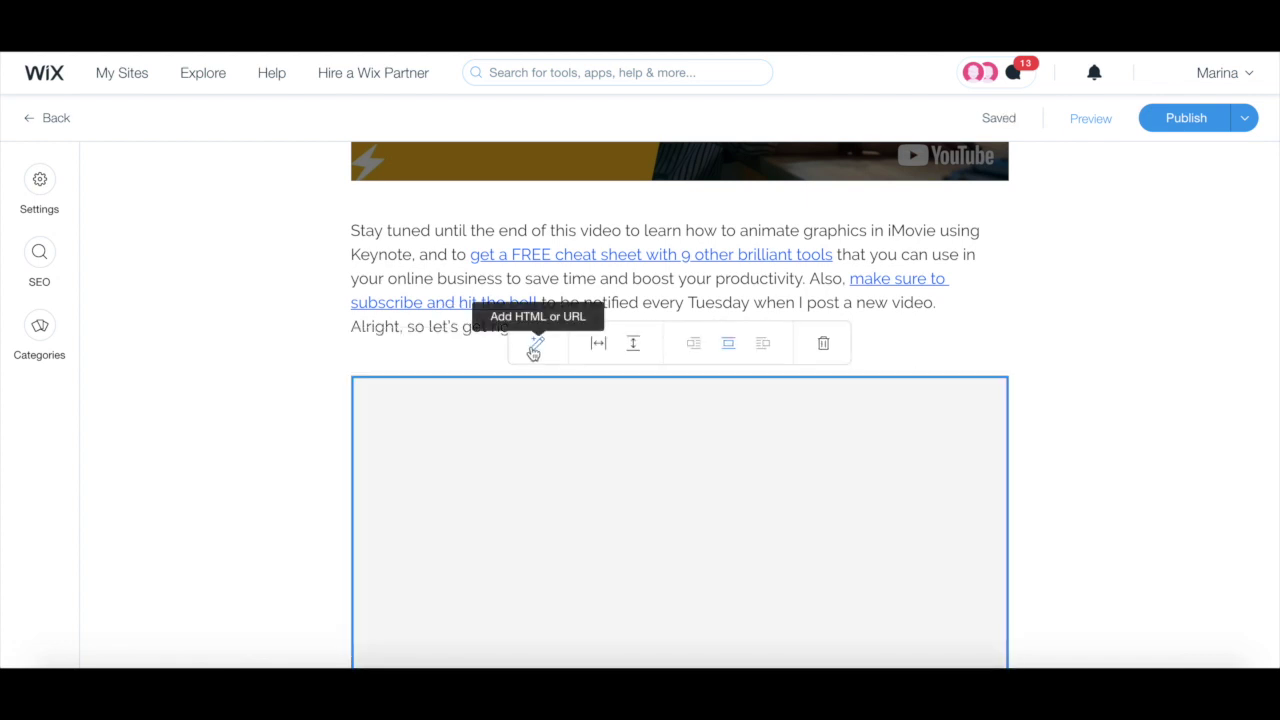
left_click(536, 344)
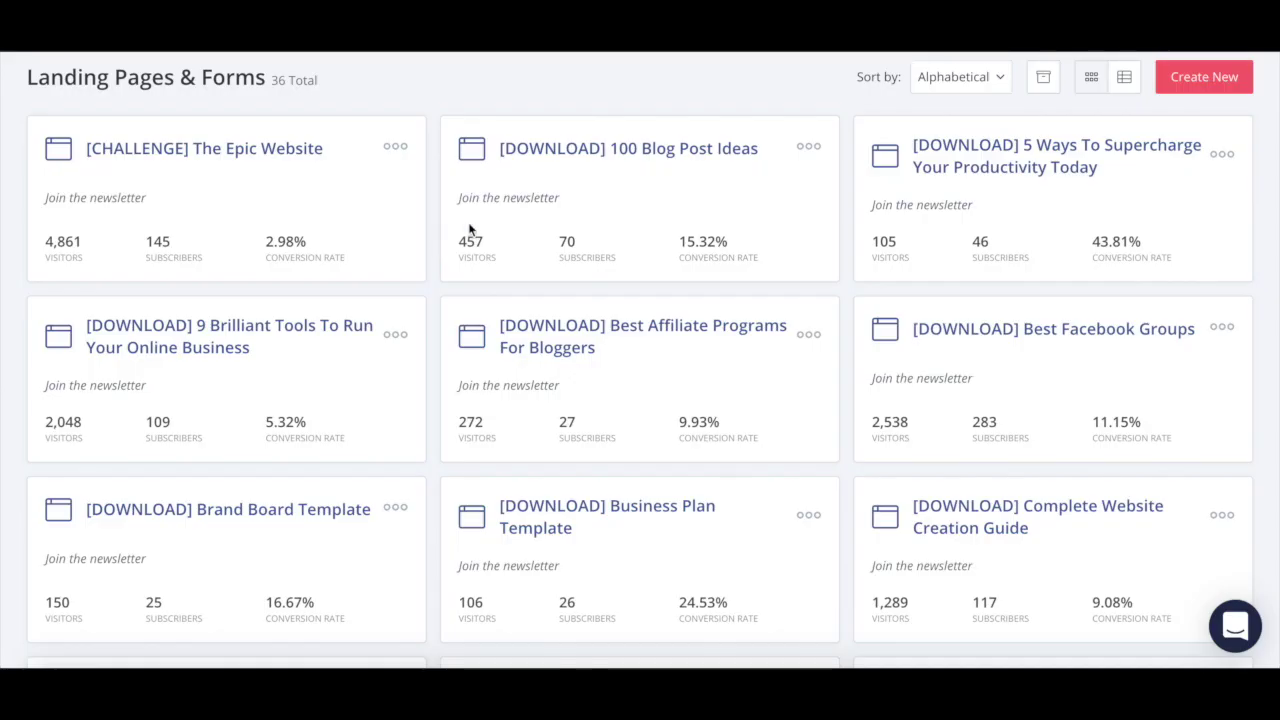
Display the Raw HTML embed code for the ConvertKit Best Facebook Groups form
left_click(929, 340)
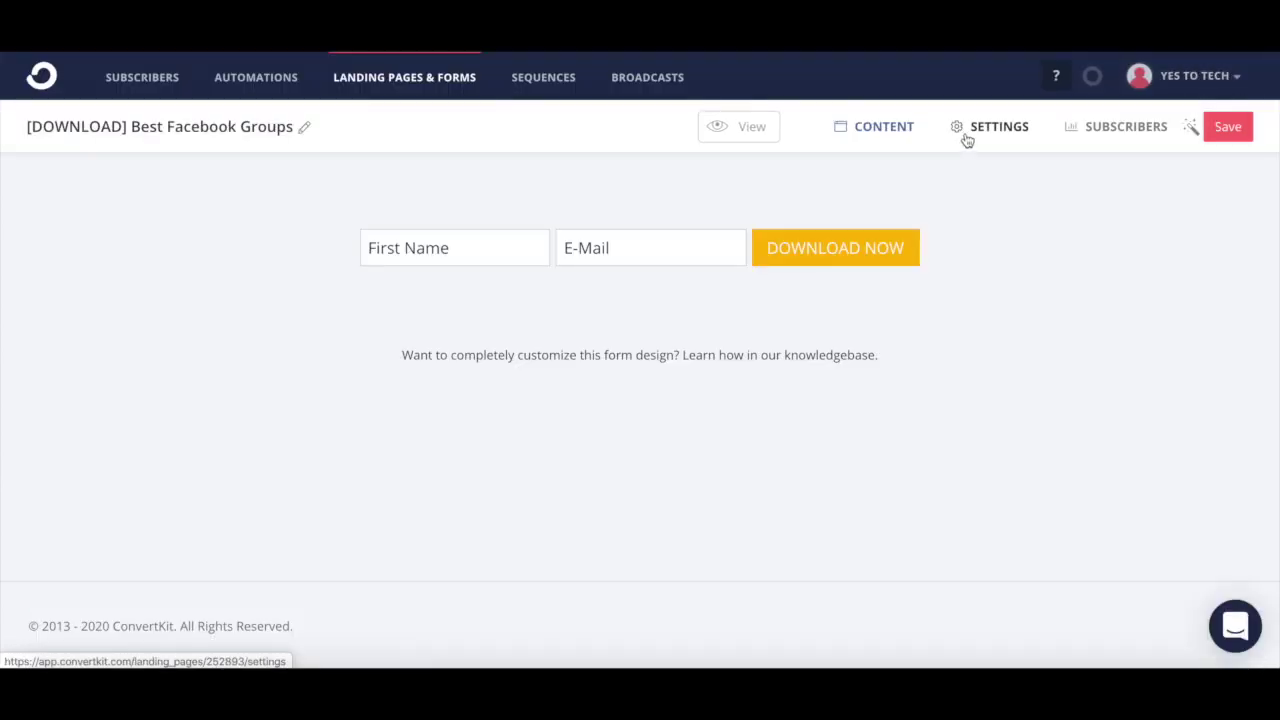
left_click(967, 139)
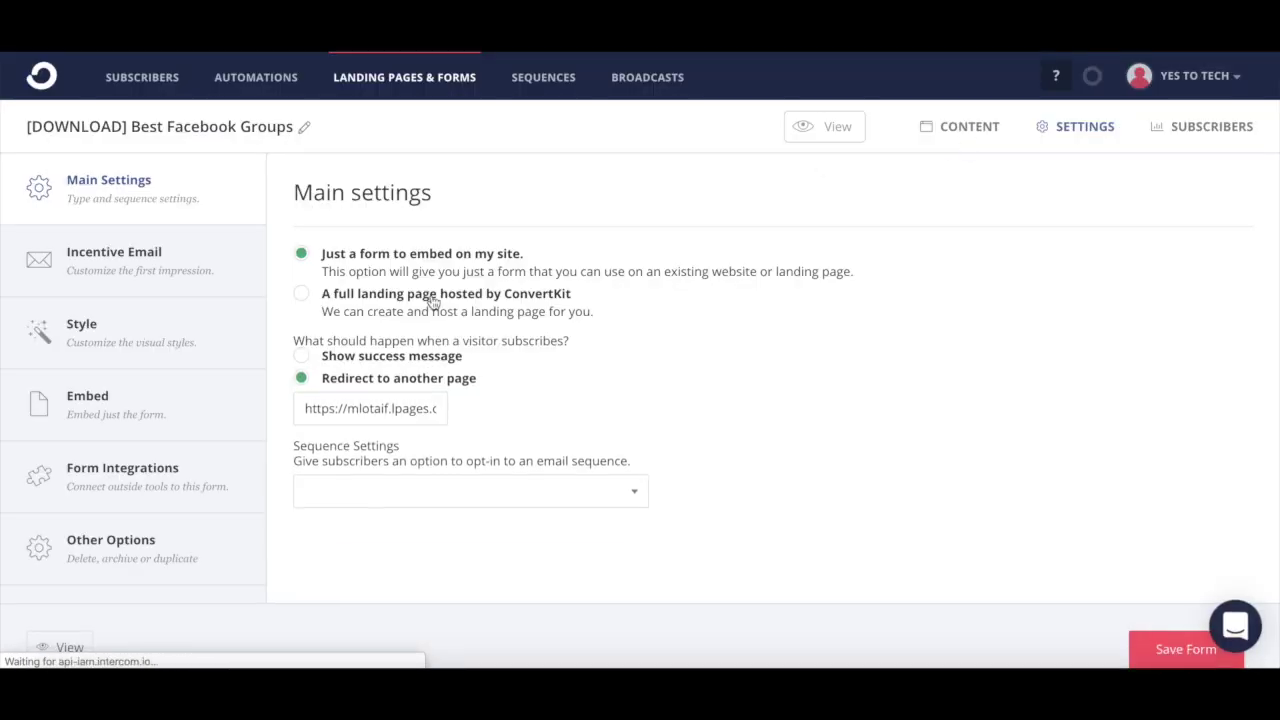
left_click(187, 414)
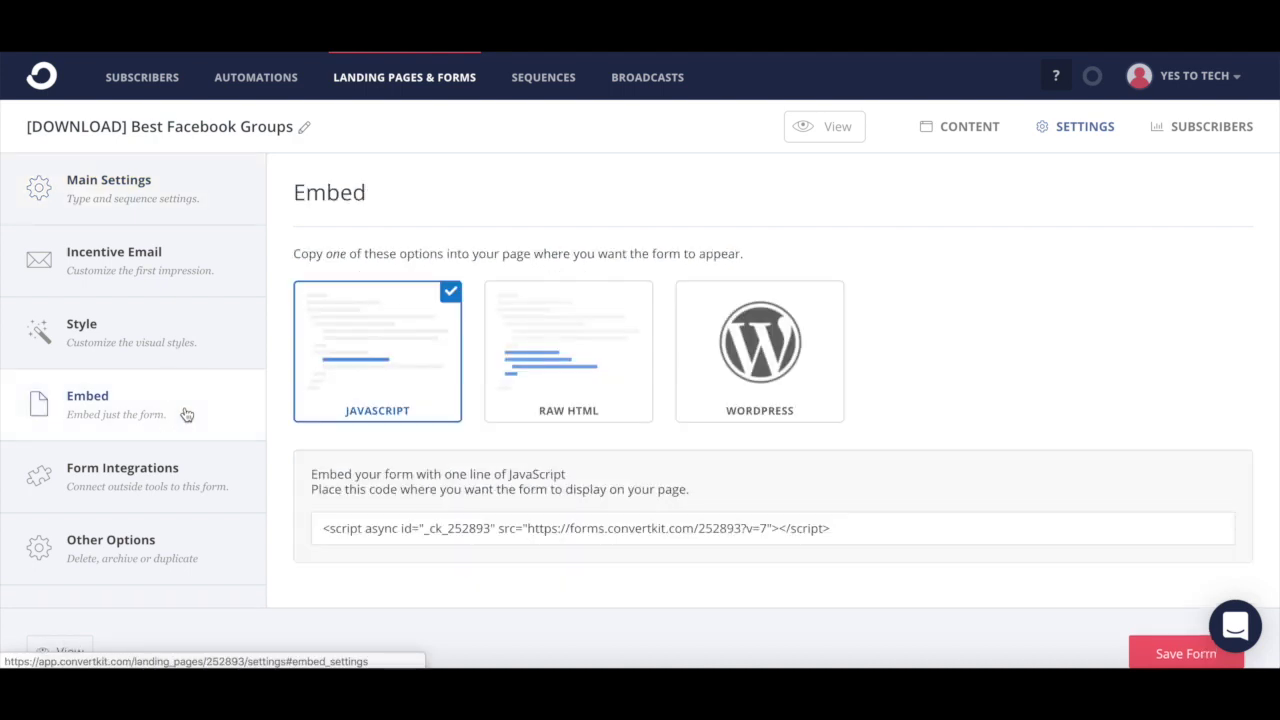
left_click(528, 332)
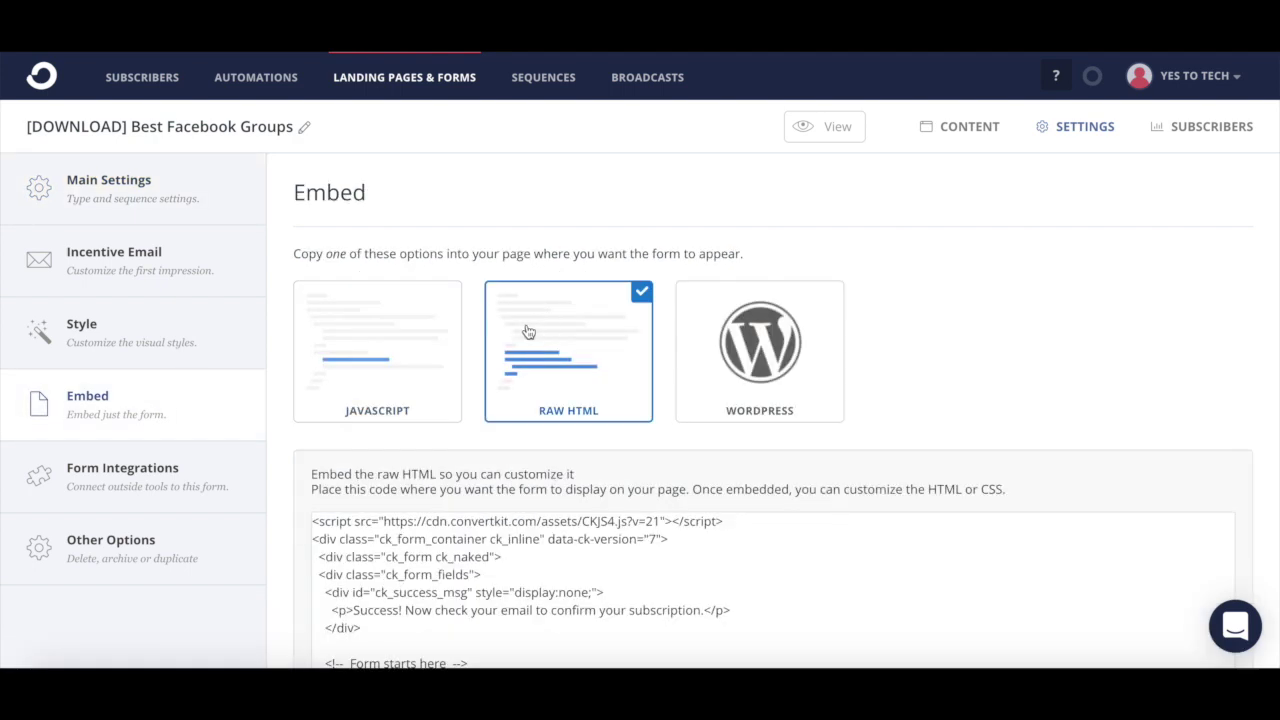
scroll(528, 332, "down", 3)
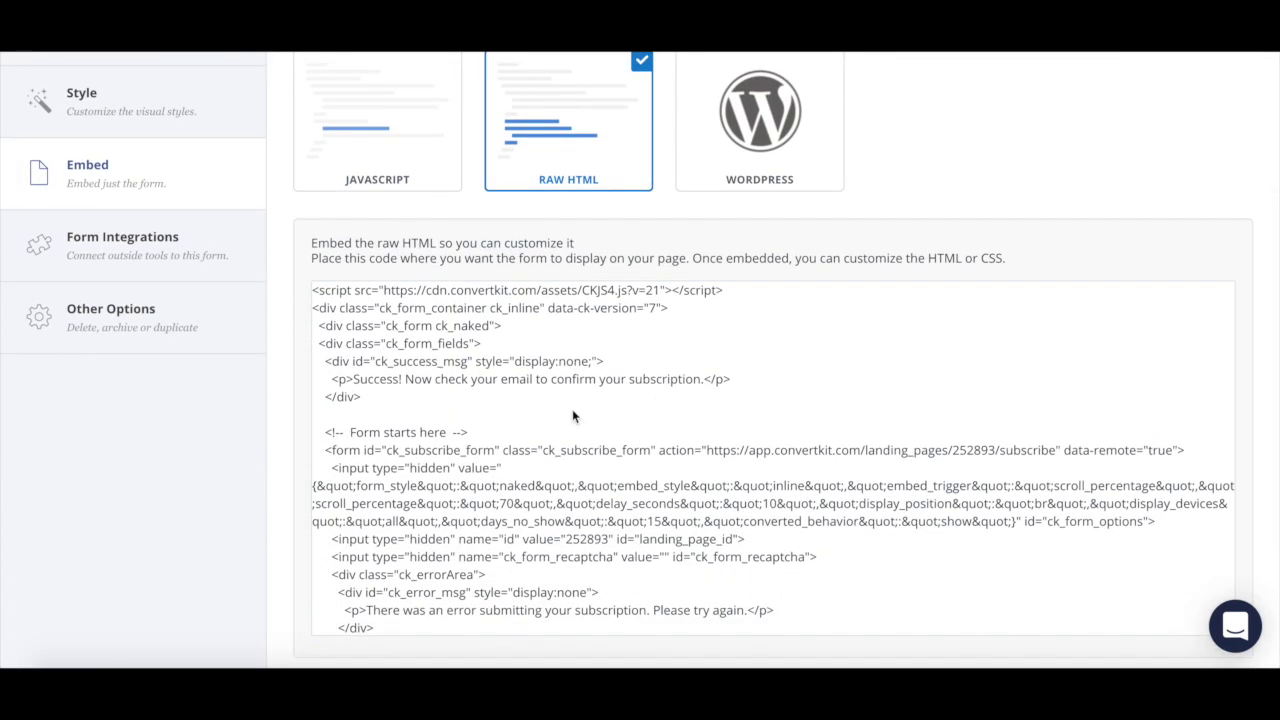
Paste the Best Facebook Groups form code into the post's HTML block, save, and publish
left_click(444, 427)
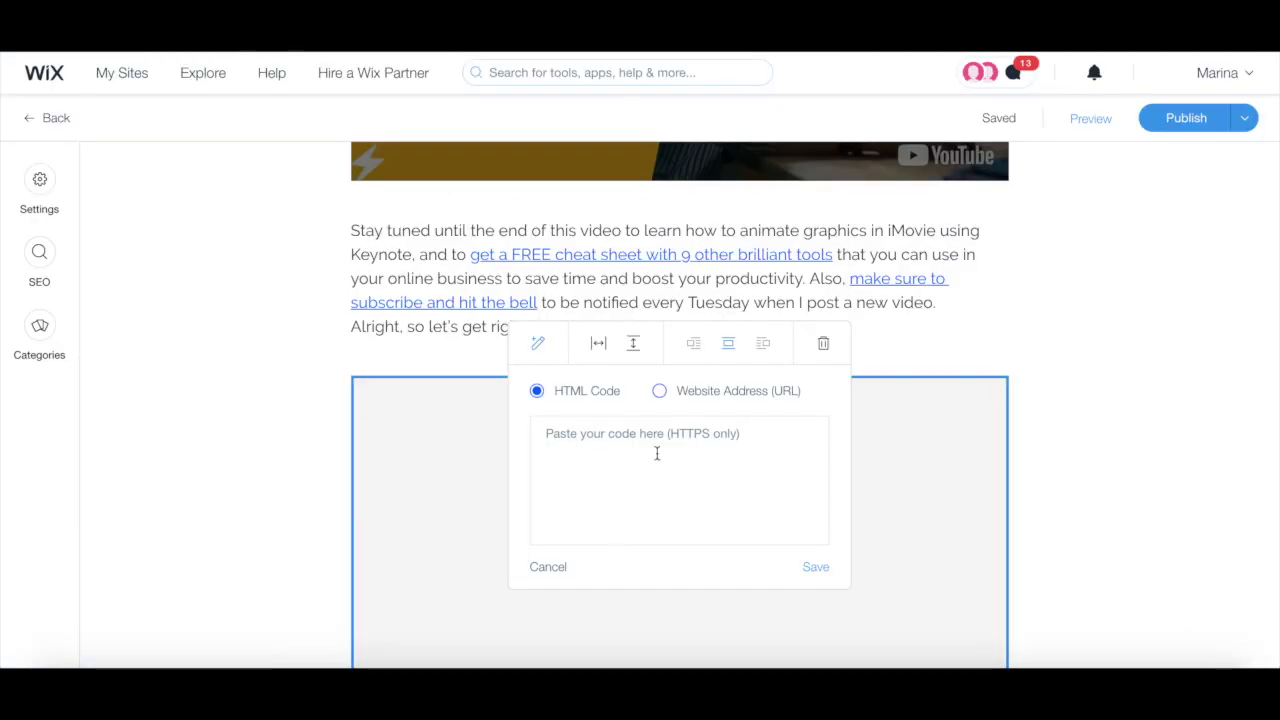
left_click(642, 441)
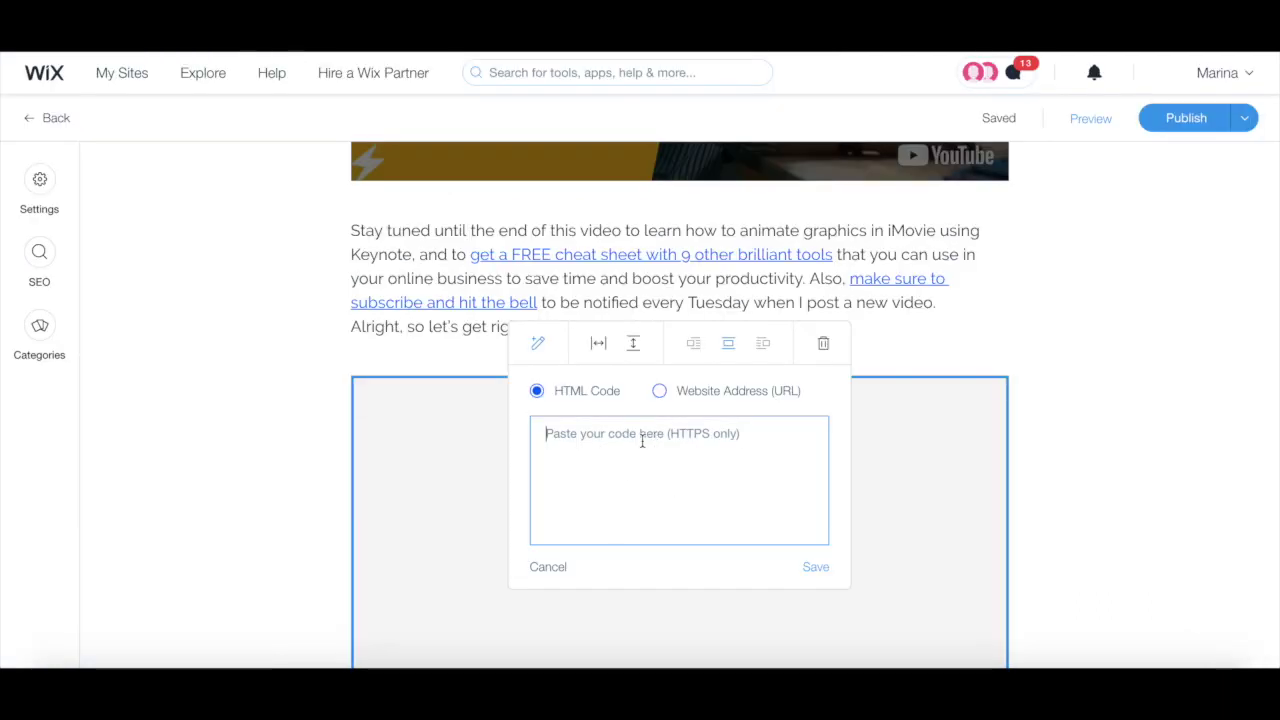
key("ctrl+v")
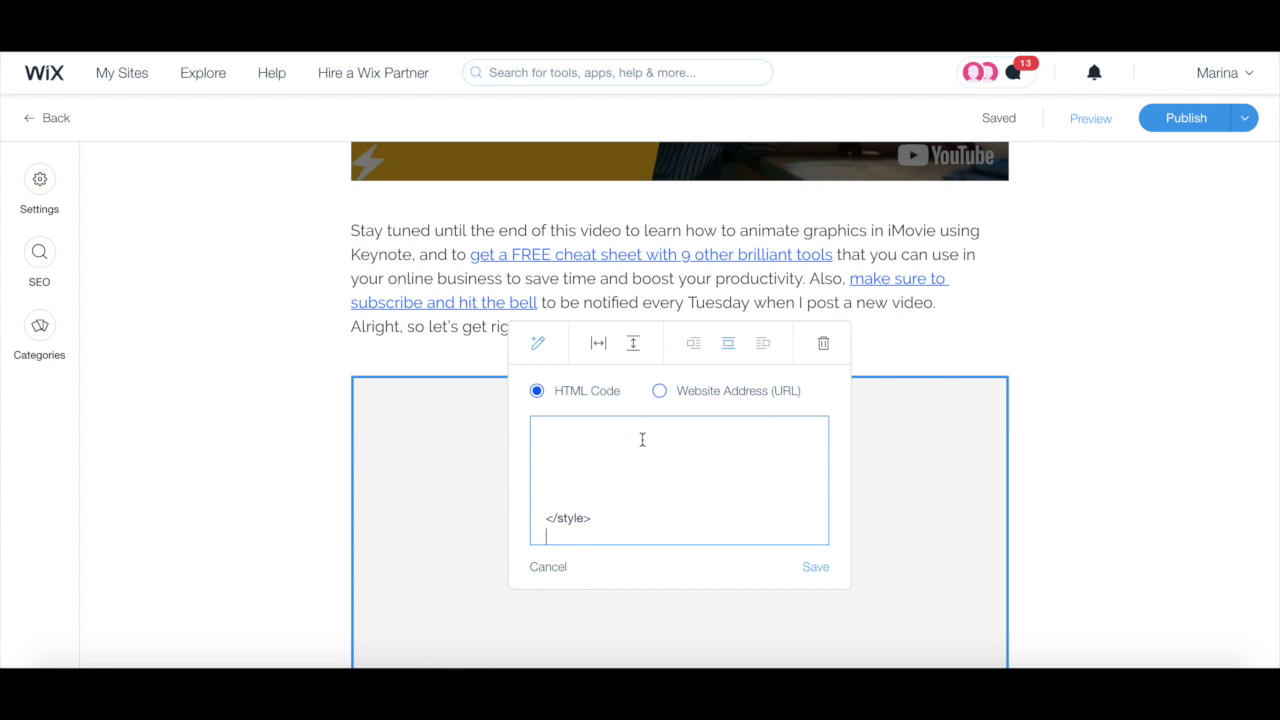
left_click(808, 567)
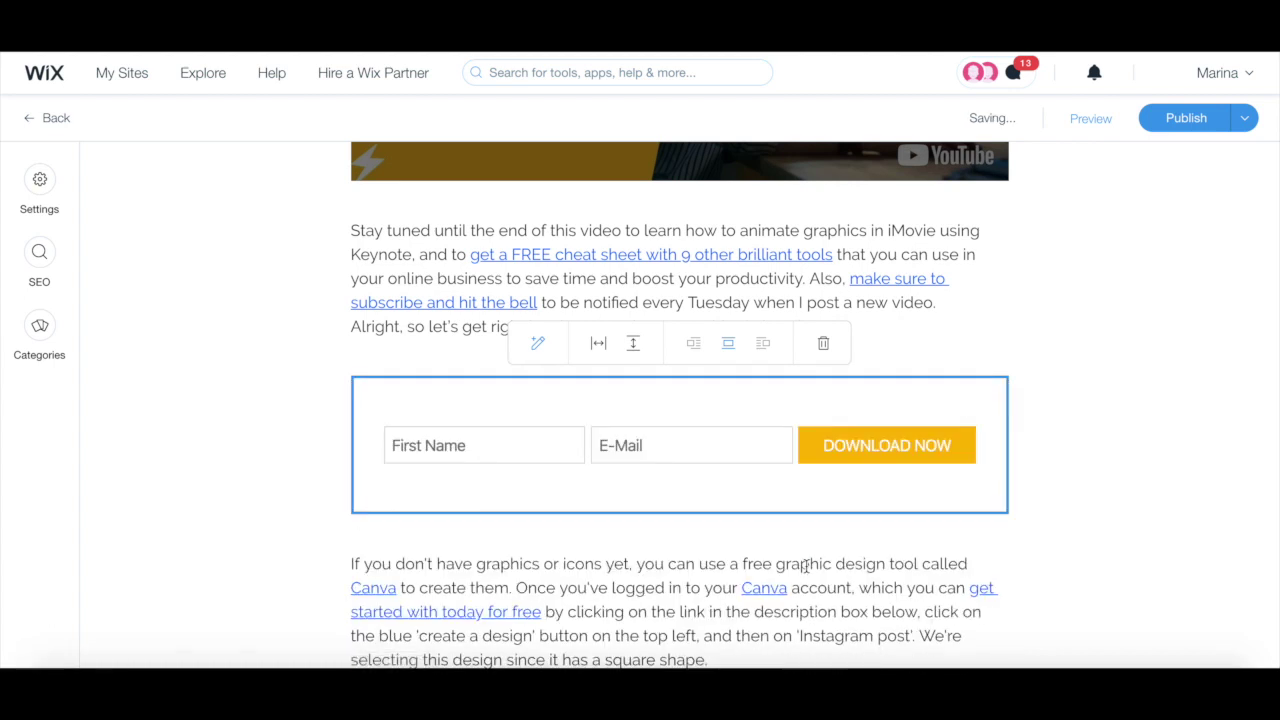
left_click(1170, 127)
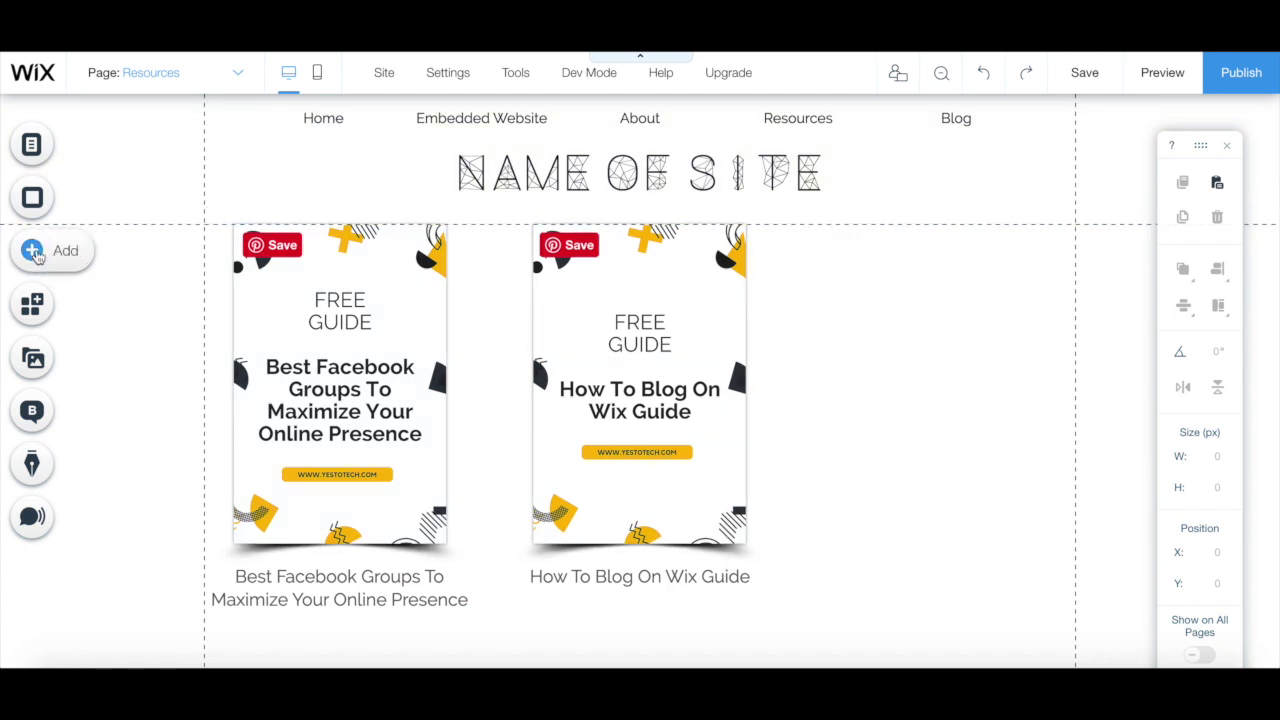
Add an HTML iframe to the Resources page containing the ConvertKit signup form code
left_click(35, 253)
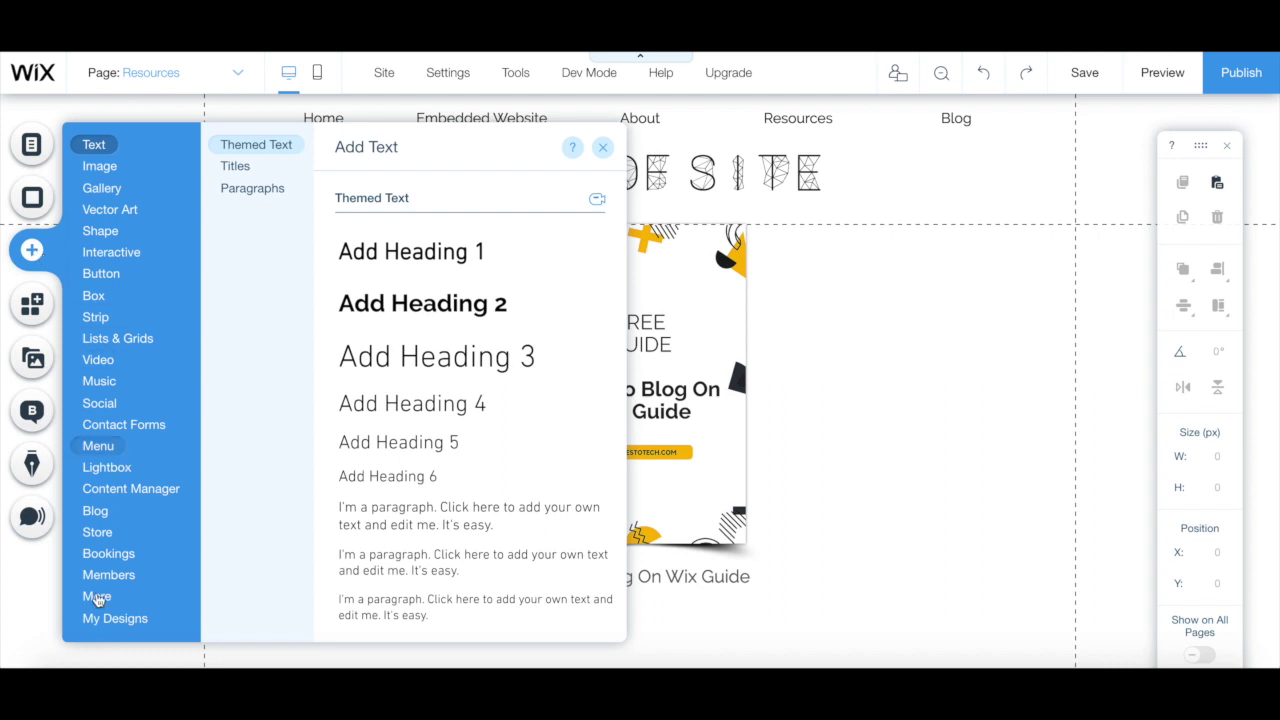
mouse_move(97, 596)
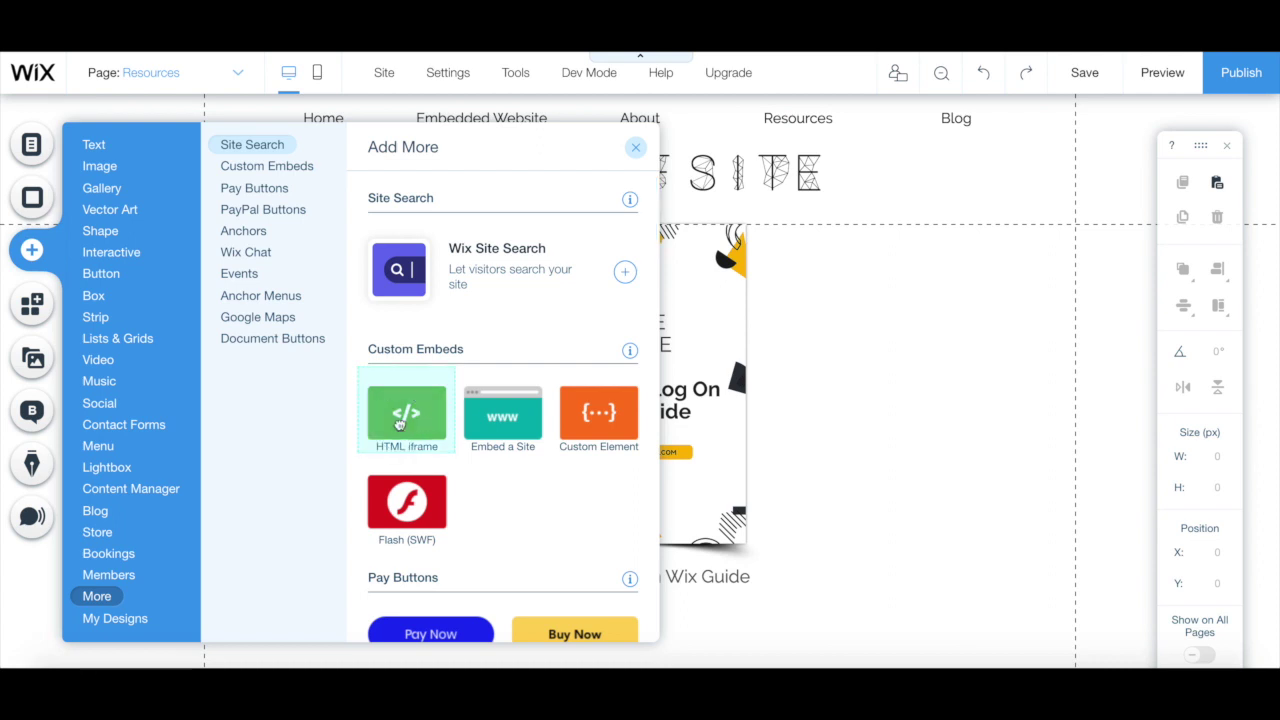
left_click(400, 424)
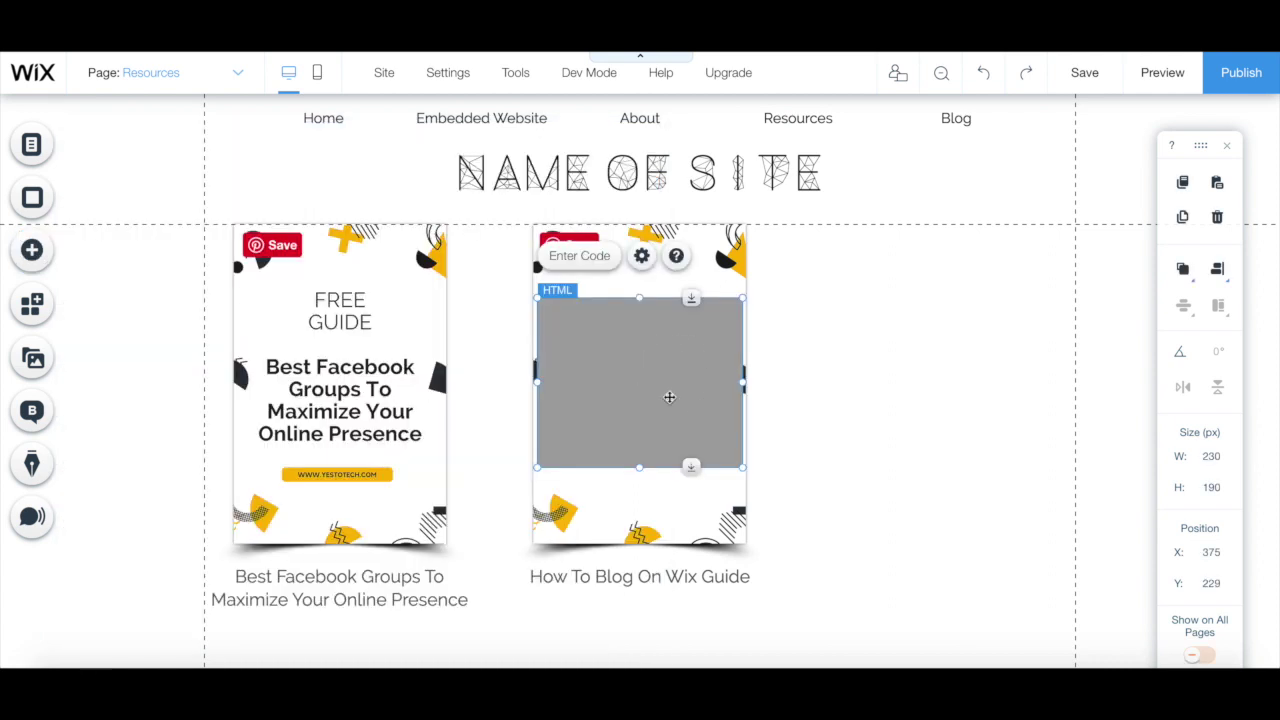
left_click(584, 257)
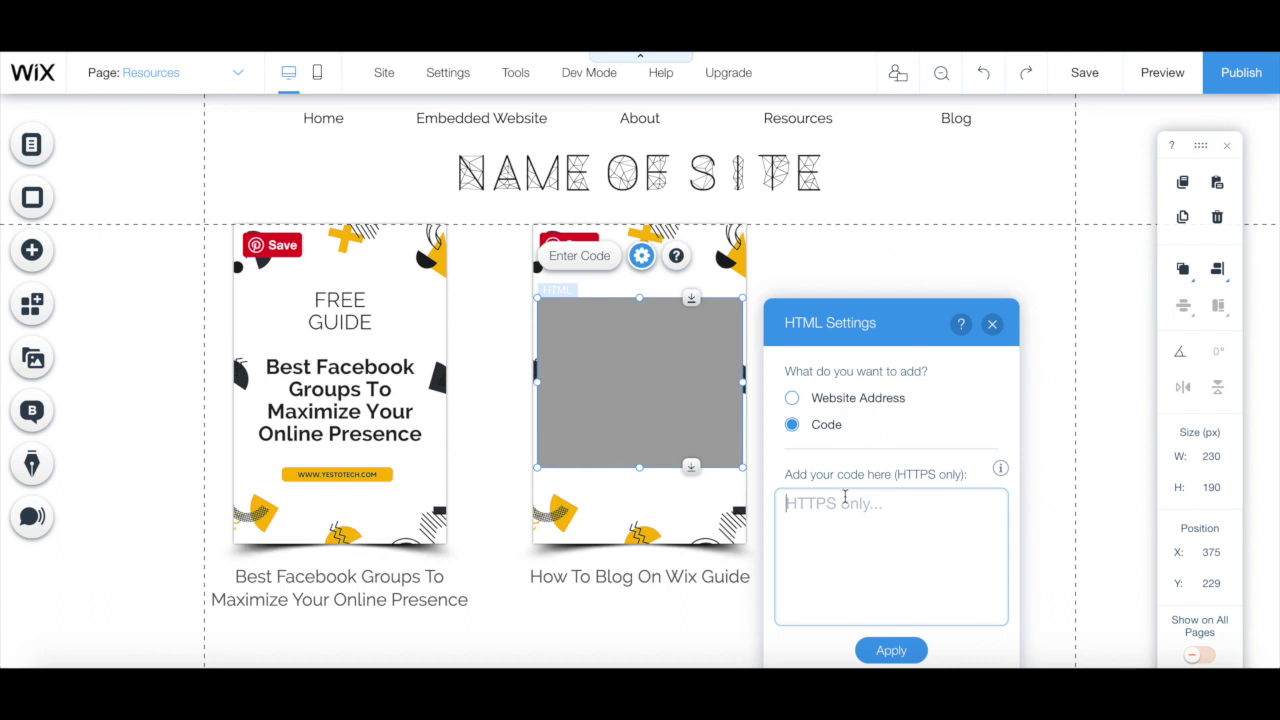
key("ctrl+v")
left_click(876, 650)
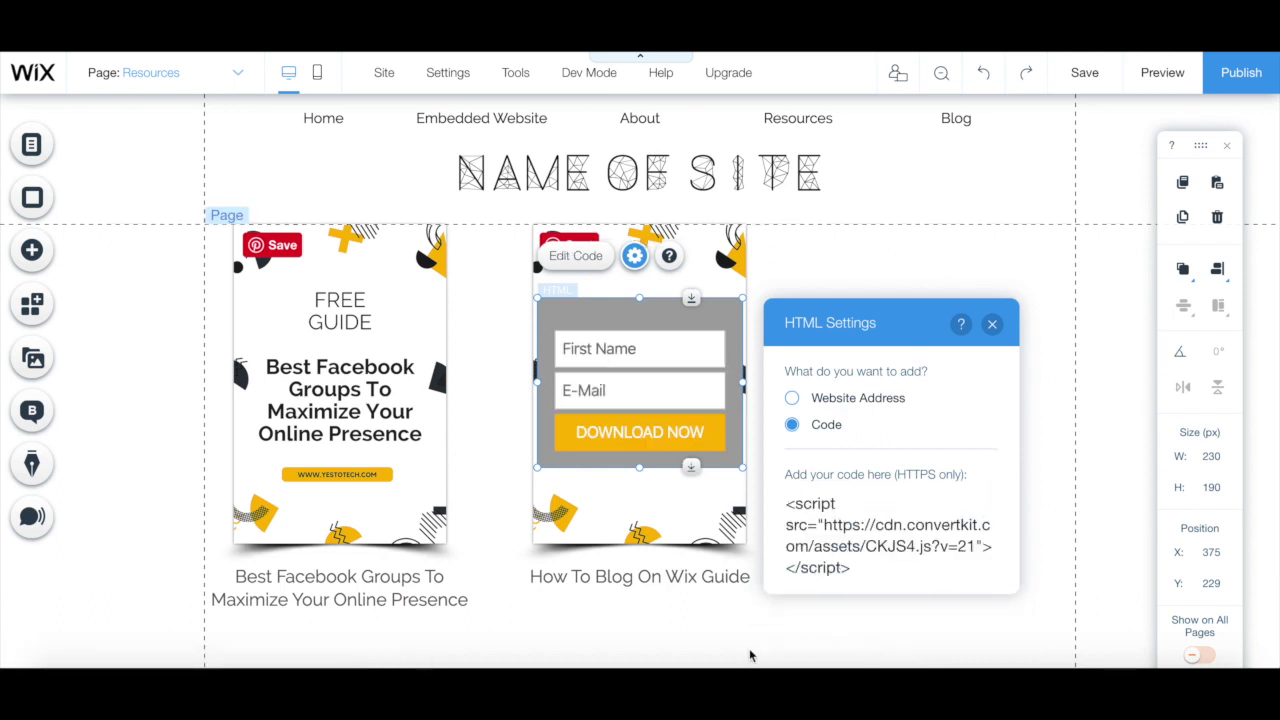
left_click(839, 277)
Move the signup form below the guide cards and widen it so fields sit in one row
left_click_drag(654, 360, 905, 395)
scroll(903, 314, "down", 3)
left_click_drag(833, 147, 634, 443)
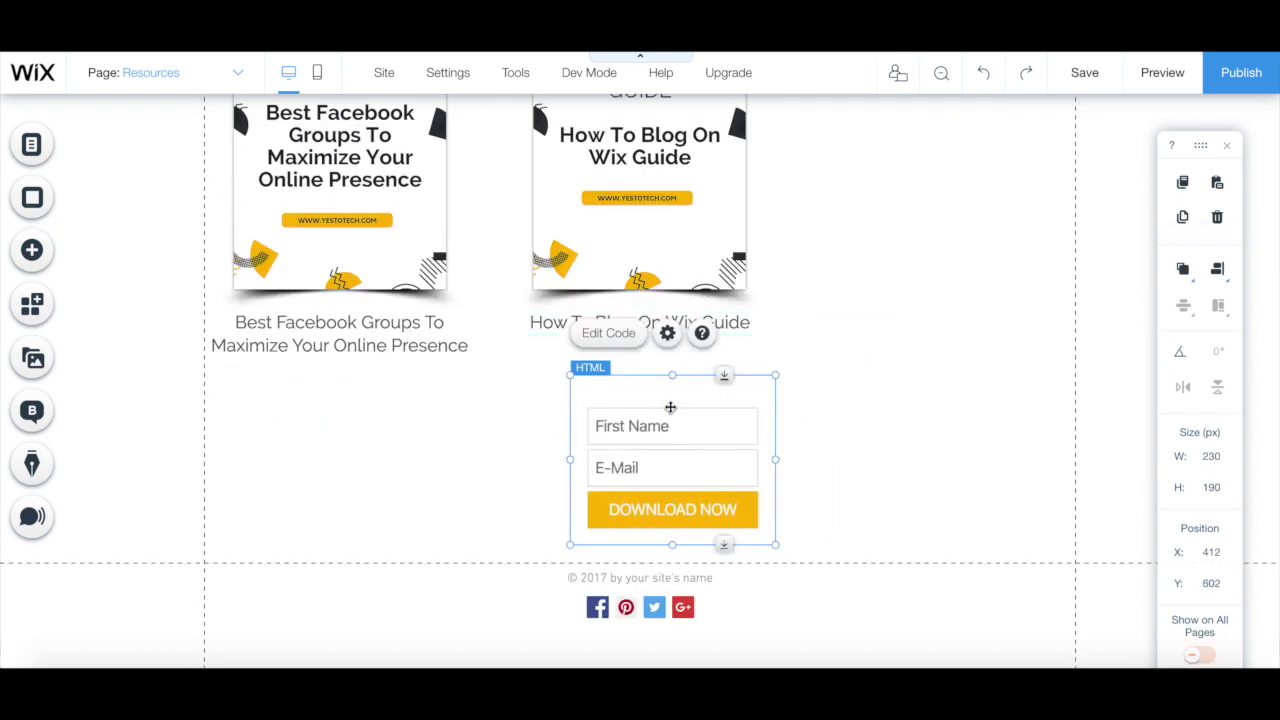
left_click_drag(776, 460, 1000, 449)
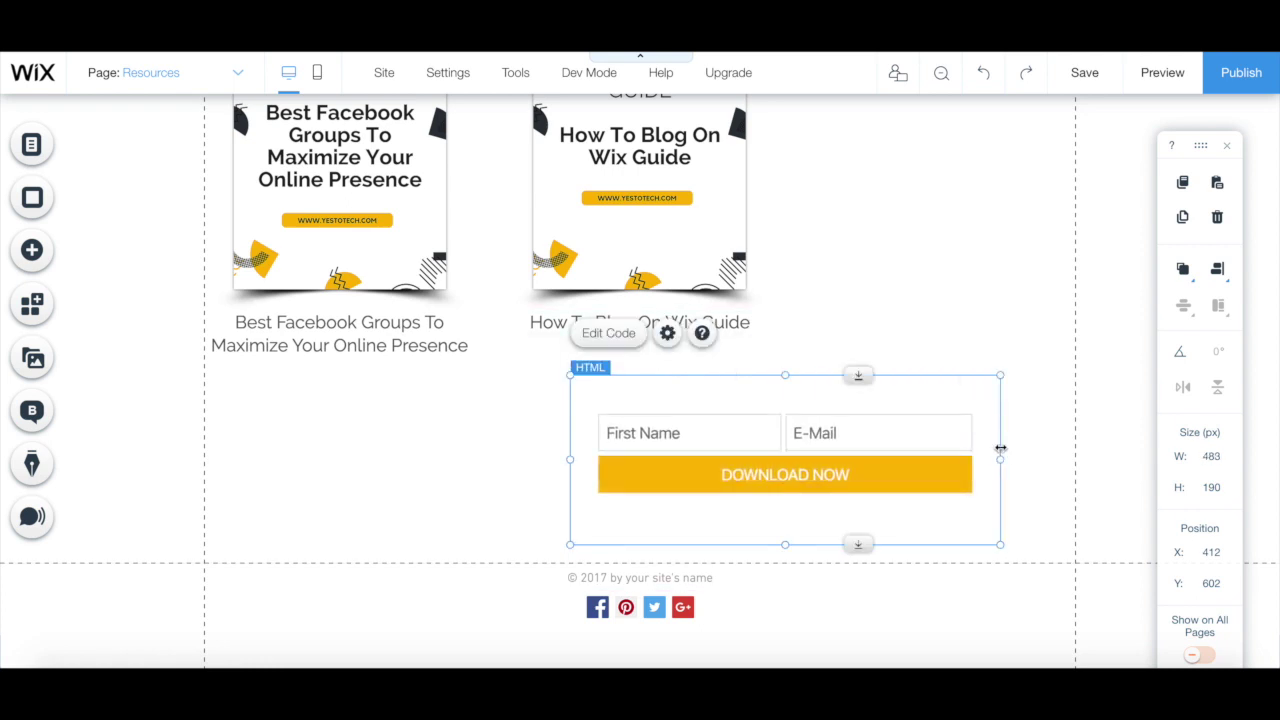
left_click_drag(570, 459, 371, 457)
left_click(875, 291)
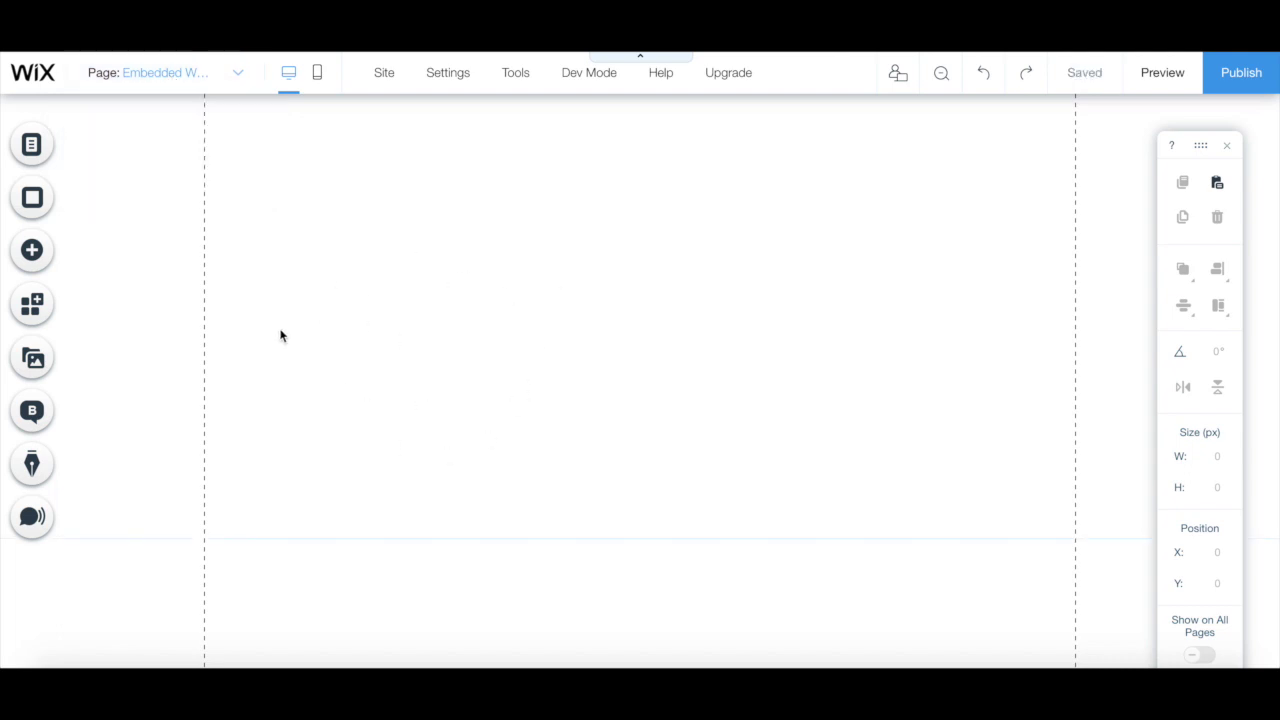
Add an HTML iframe to the Embedded Website page set to load a website address
left_click(33, 252)
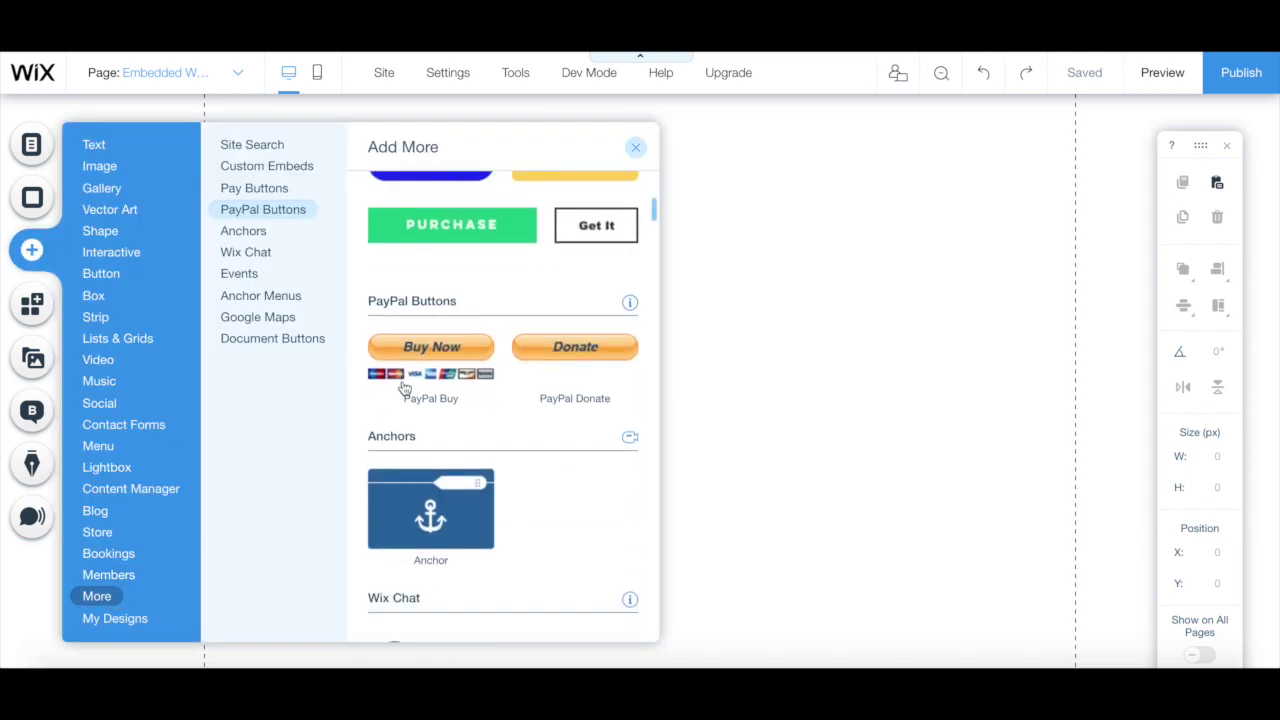
scroll(404, 388, "up", 5)
left_click(400, 425)
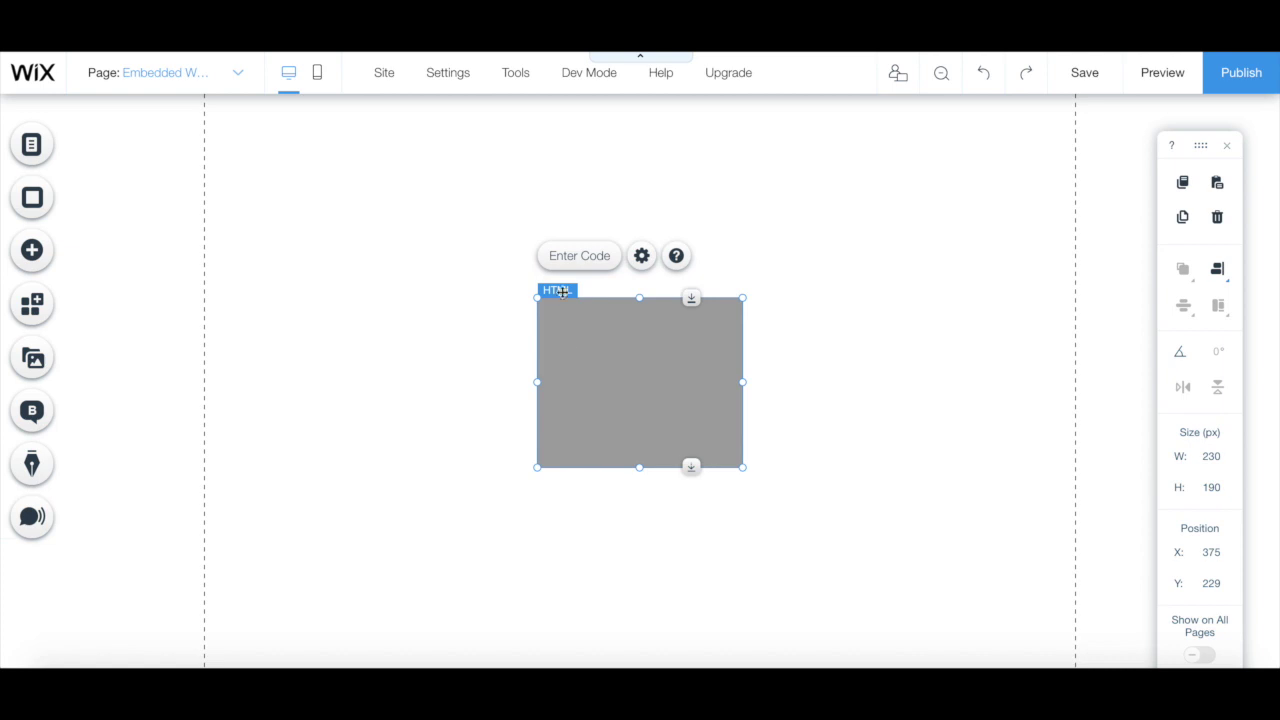
left_click(561, 258)
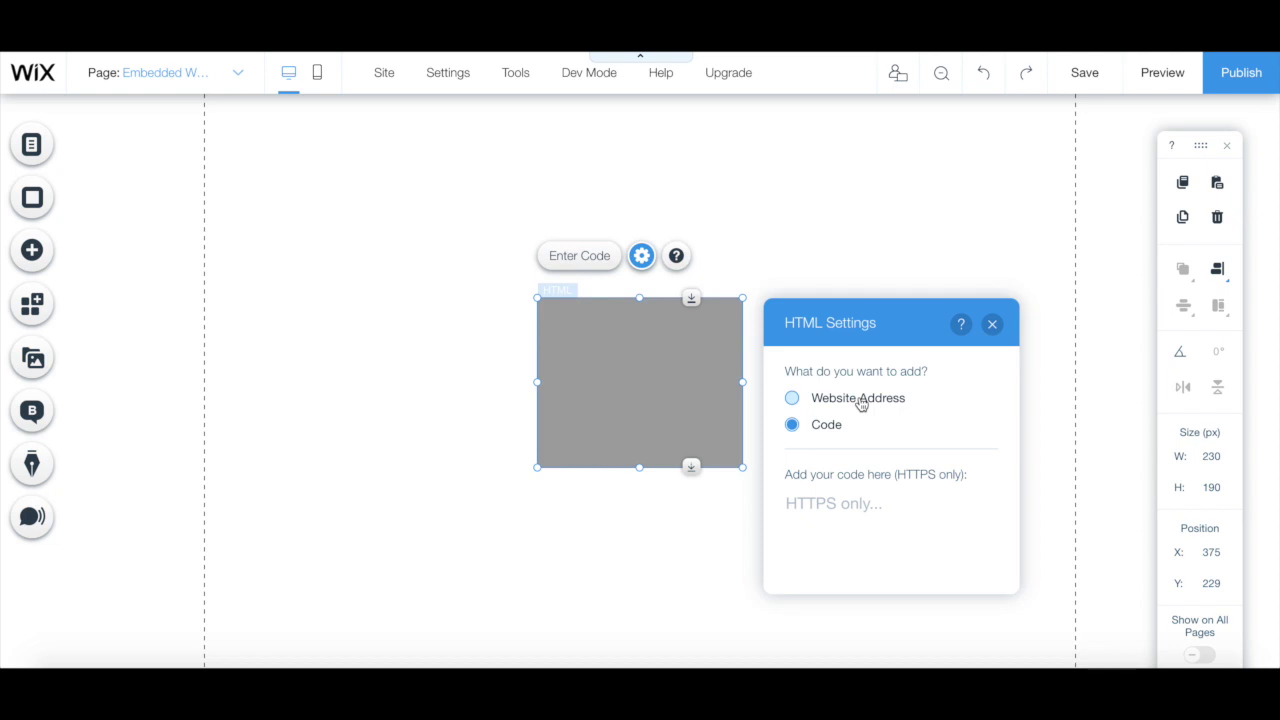
left_click(858, 399)
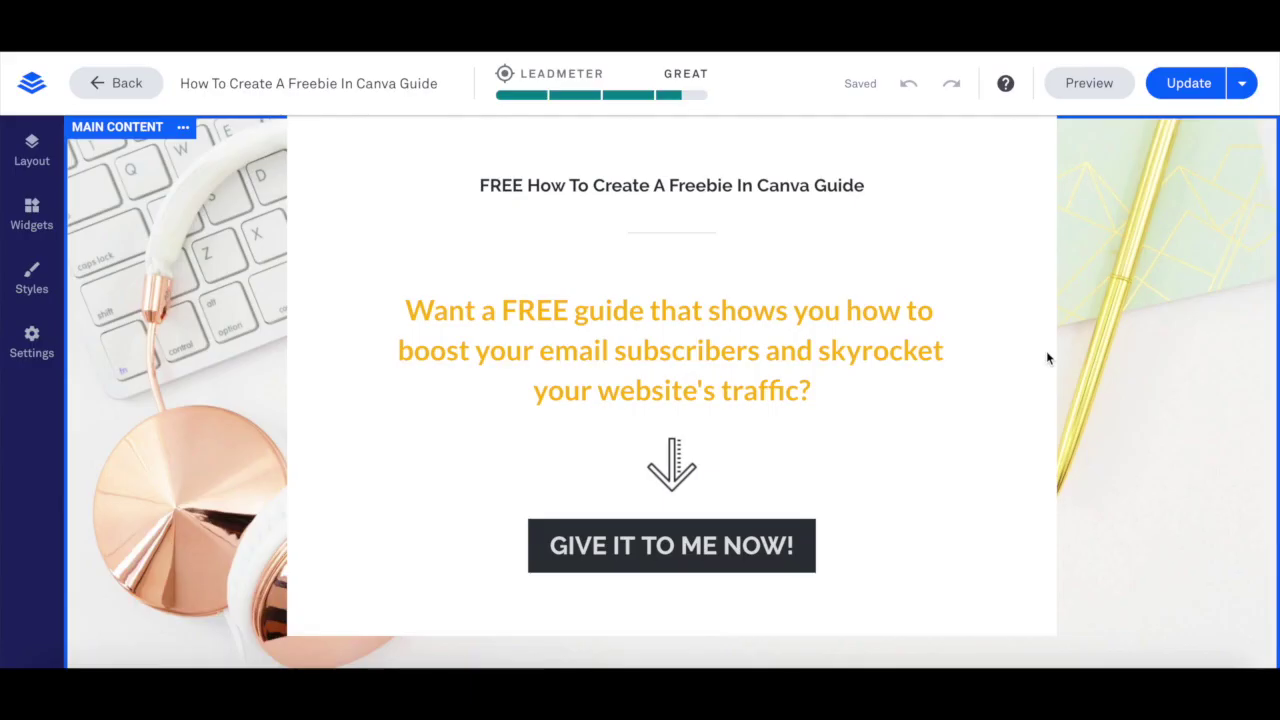
Copy the Canva freebie landing page's published link from Leadpages' Publish Options
left_click(1243, 92)
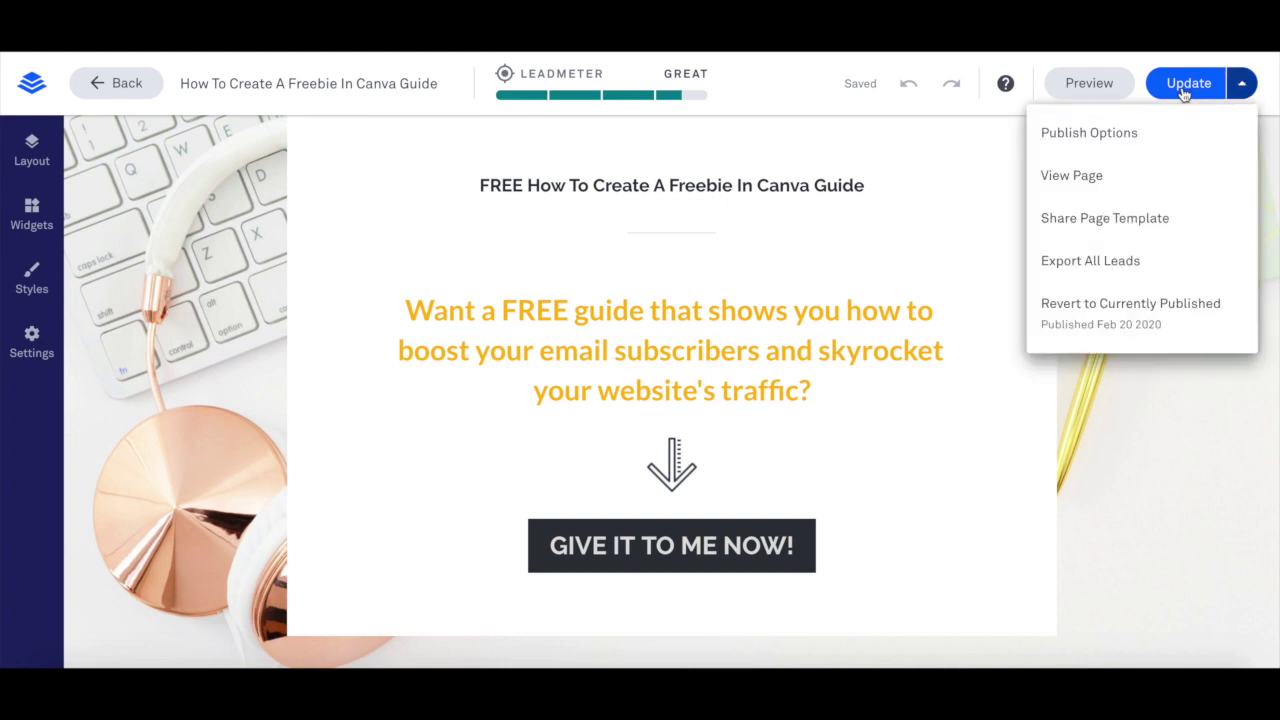
left_click(1160, 136)
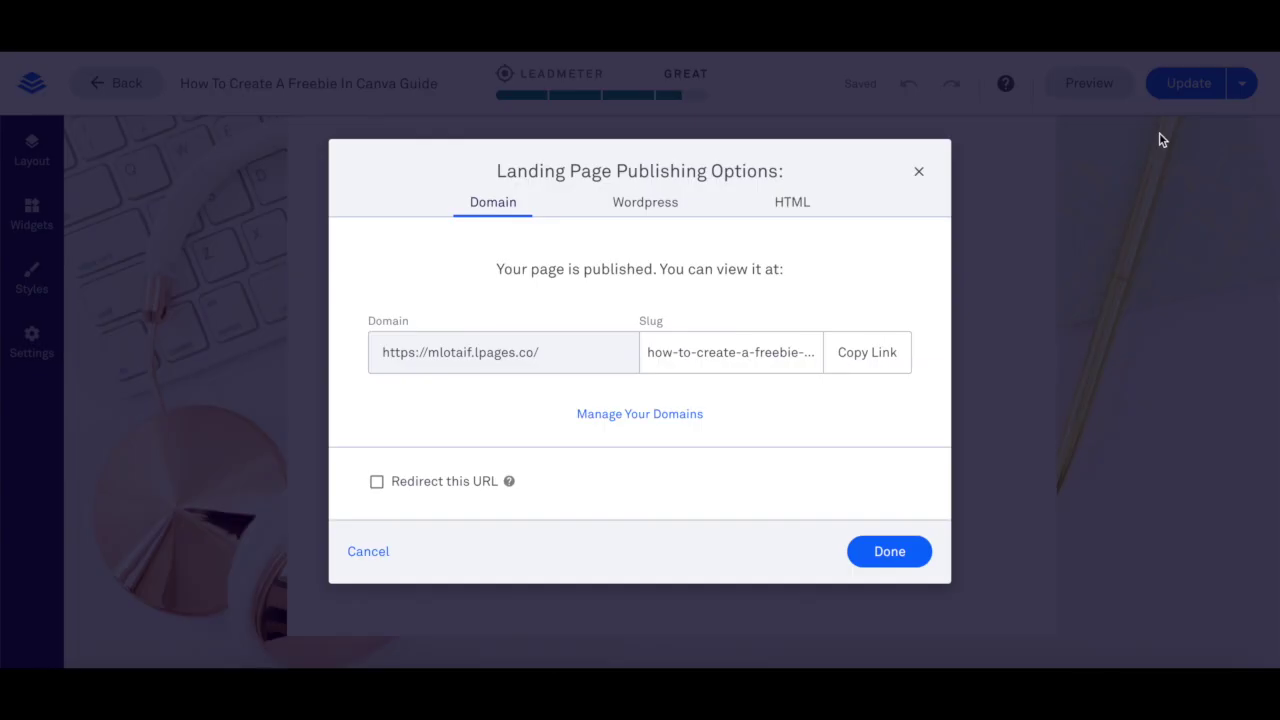
left_click(876, 364)
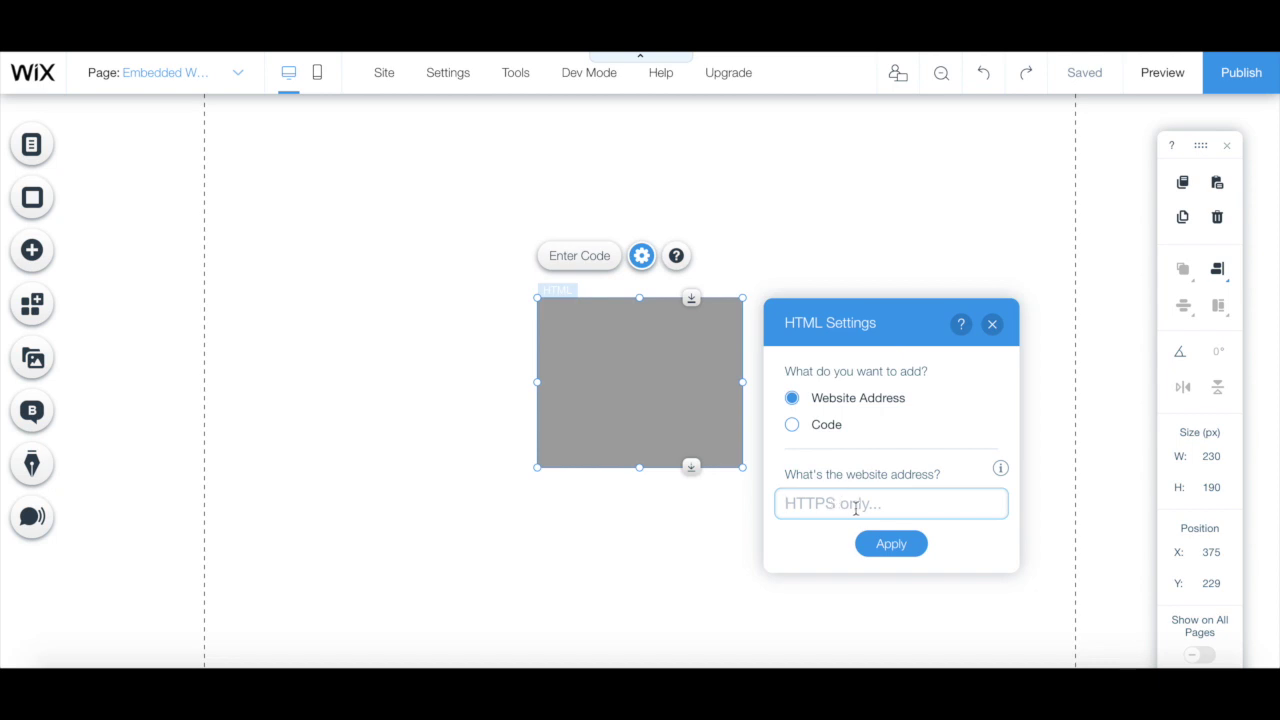
Embed the lpages.co landing page address and stretch the element across the full page
key("ctrl+v")
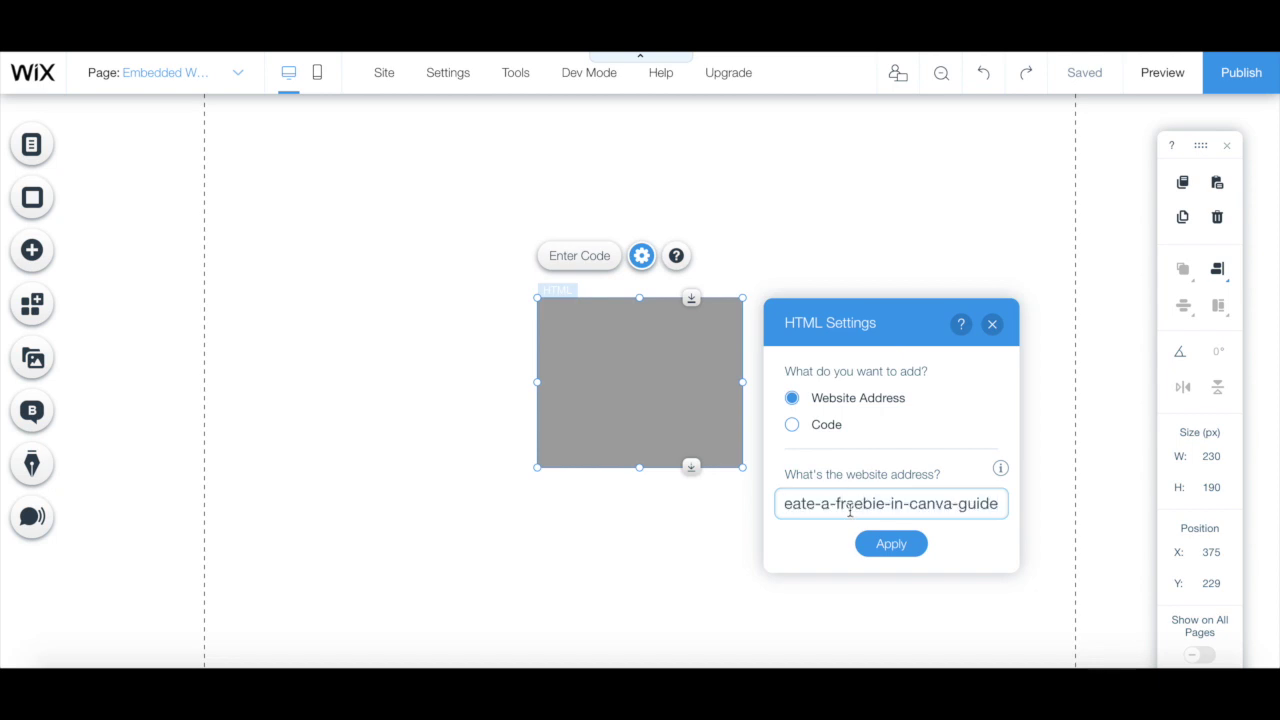
left_click(903, 548)
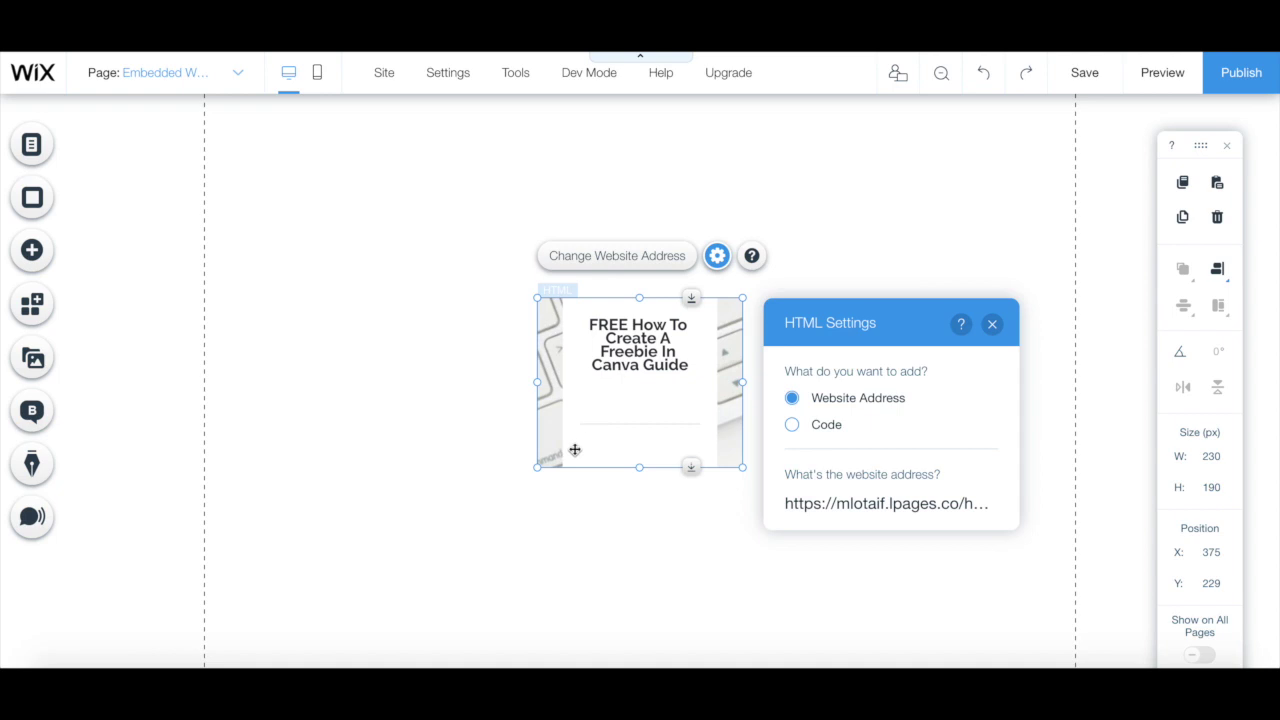
left_click_drag(538, 466, 103, 664)
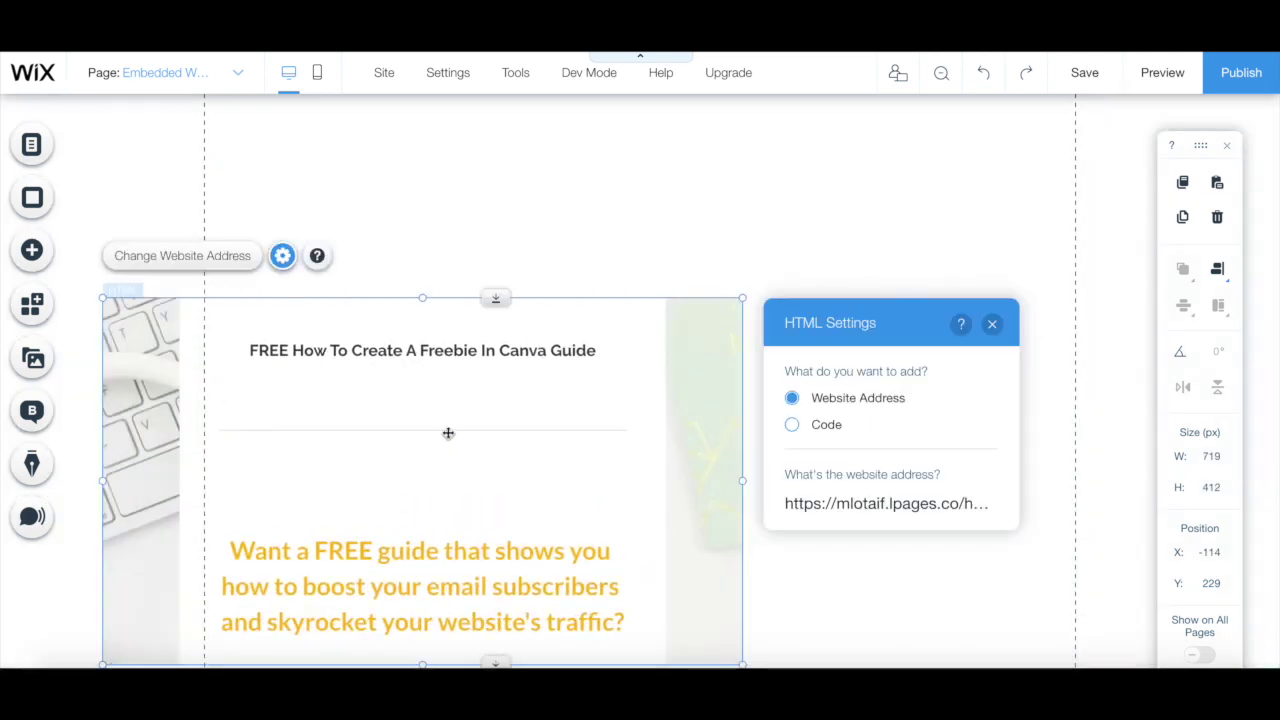
left_click_drag(742, 298, 1240, 80)
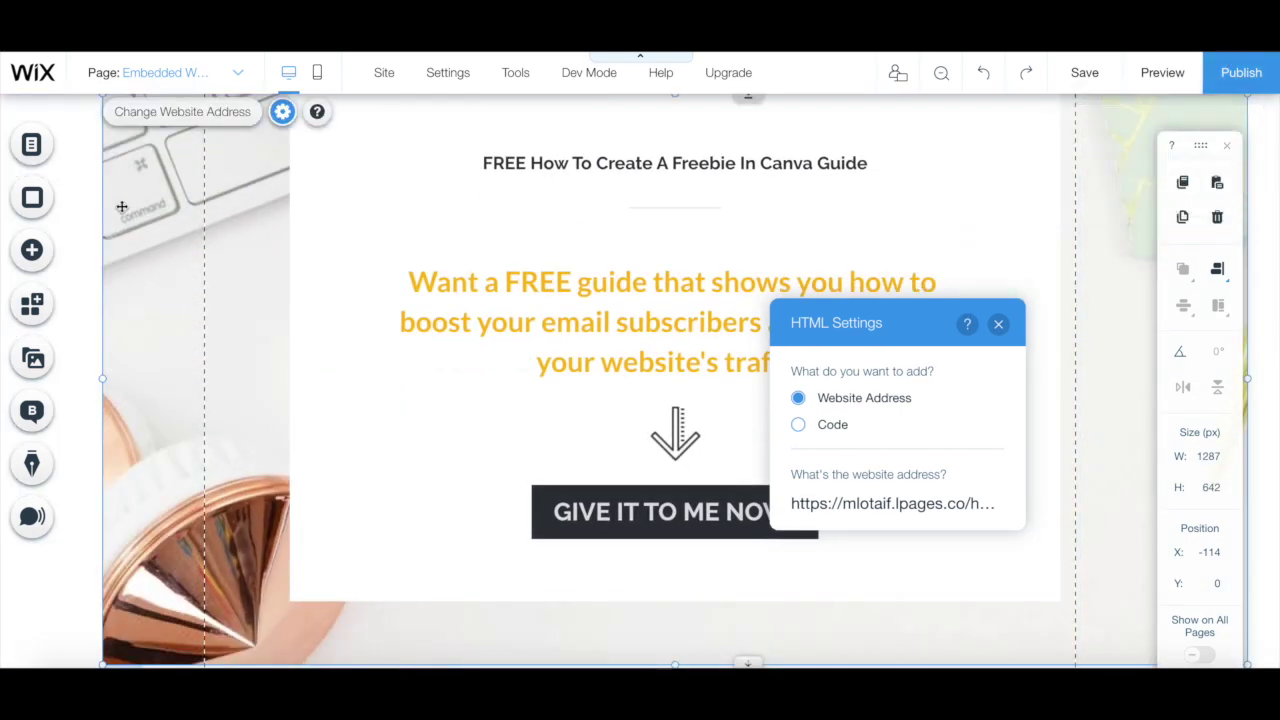
left_click_drag(95, 100, 3, 98)
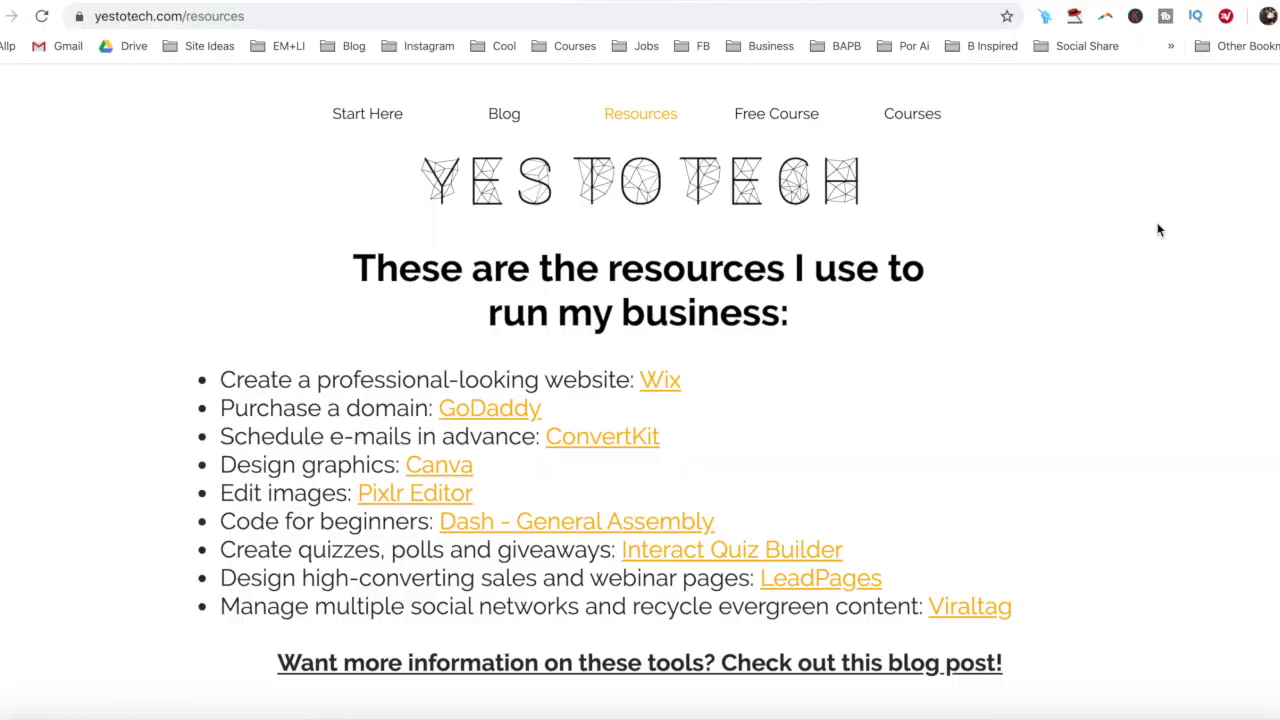
scroll(1158, 229, "down", 5)
left_click(737, 346)
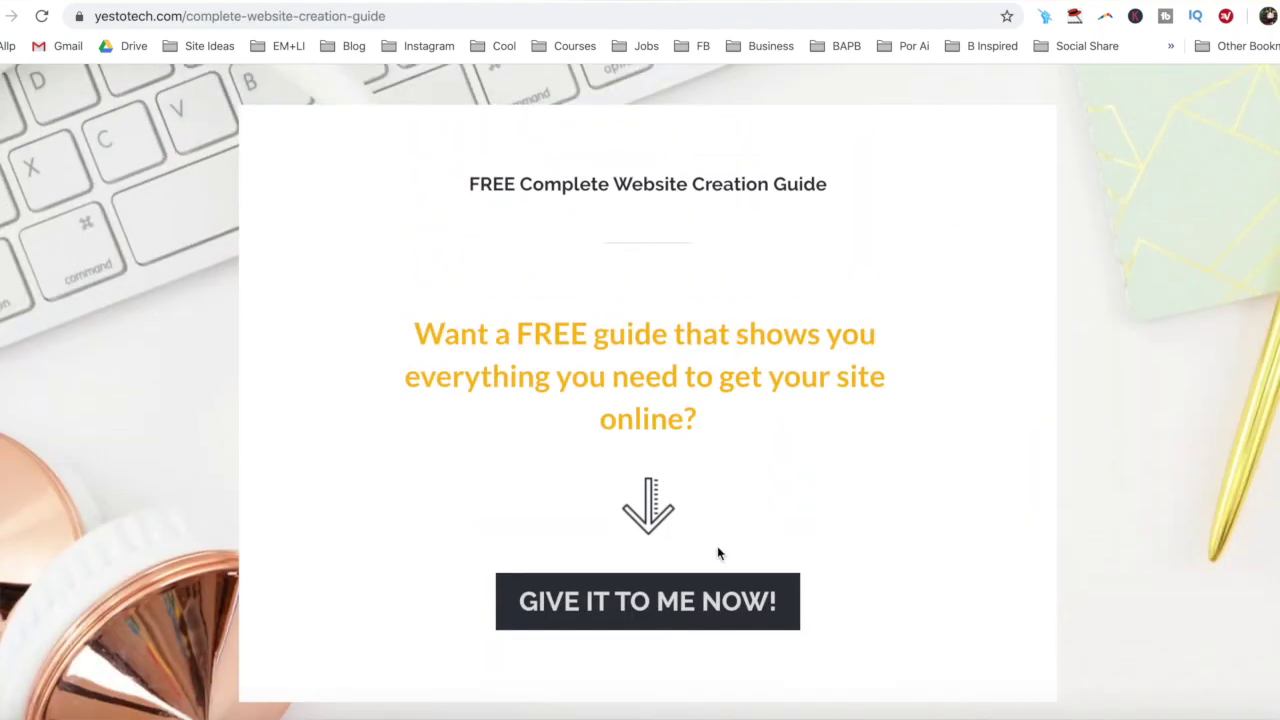
Bring up the Complete Website Creation Guide's 50% Complete first name and e-mail signup popup
left_click(714, 602)
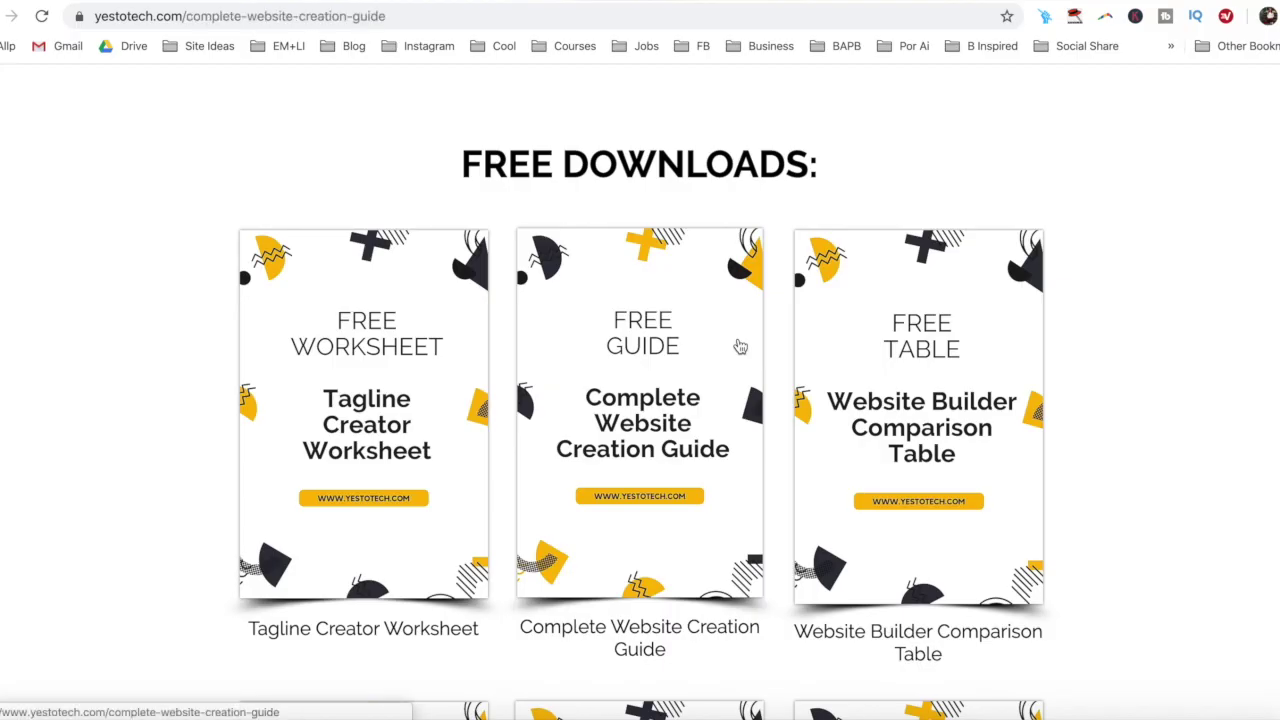
left_click(740, 347)
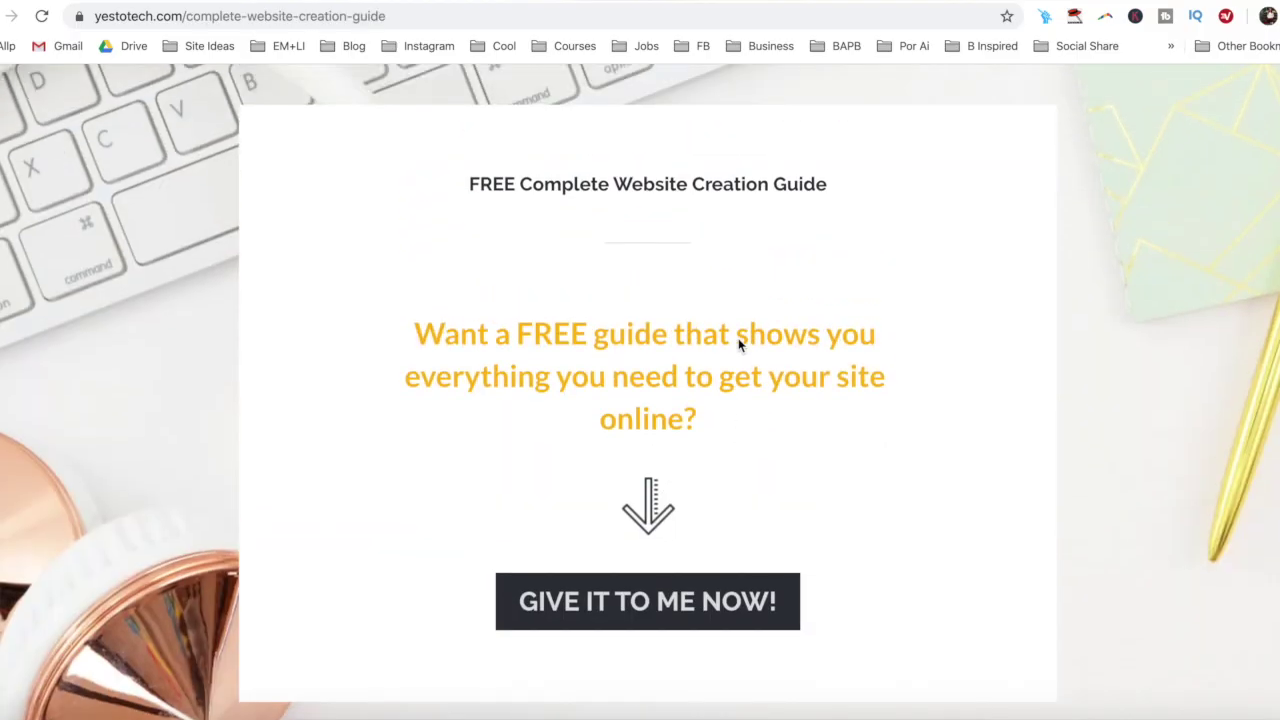
left_click(714, 605)
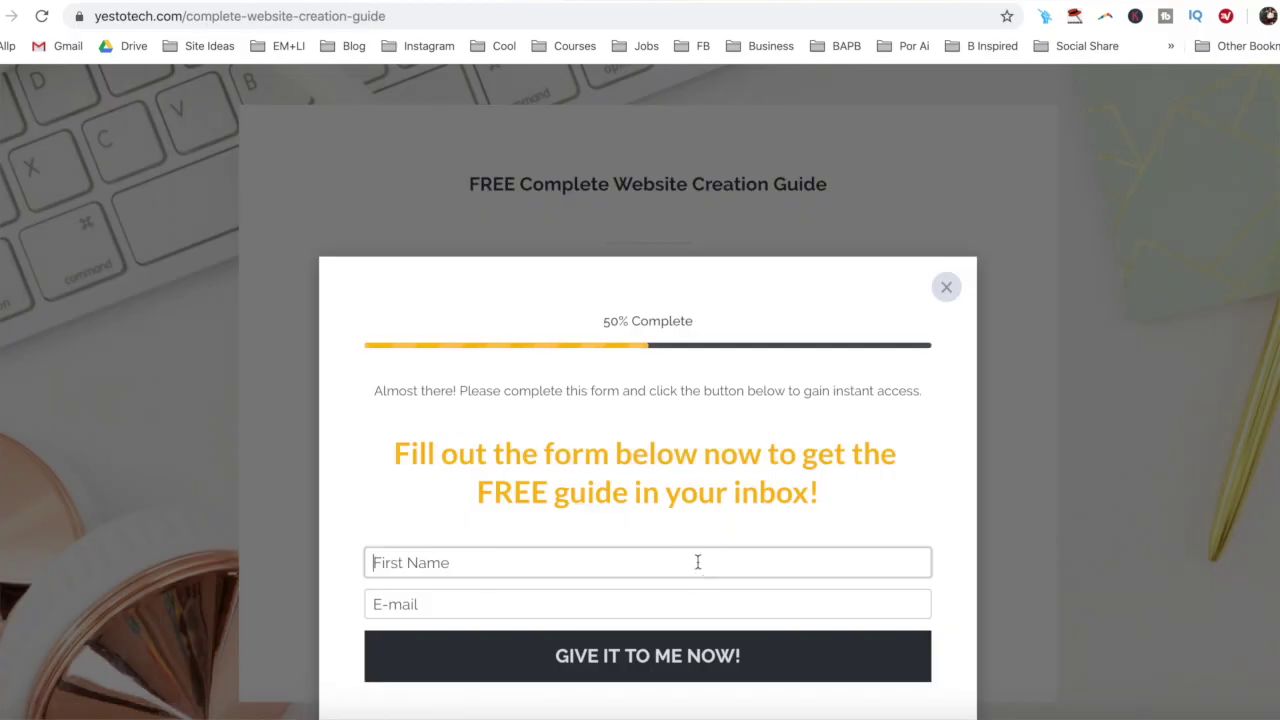